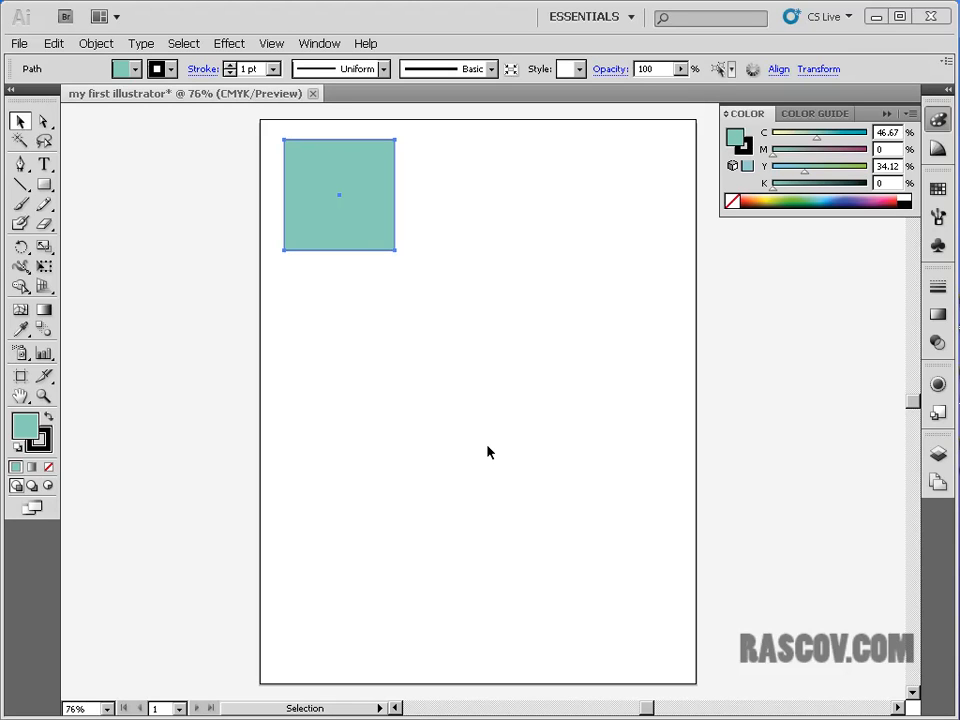
Move the square toward the page's middle, paste a copy of it, and pull the two squares apart.
{"action": "left_click_drag", "start_coordinate": [373, 225], "coordinate": [520, 326]}
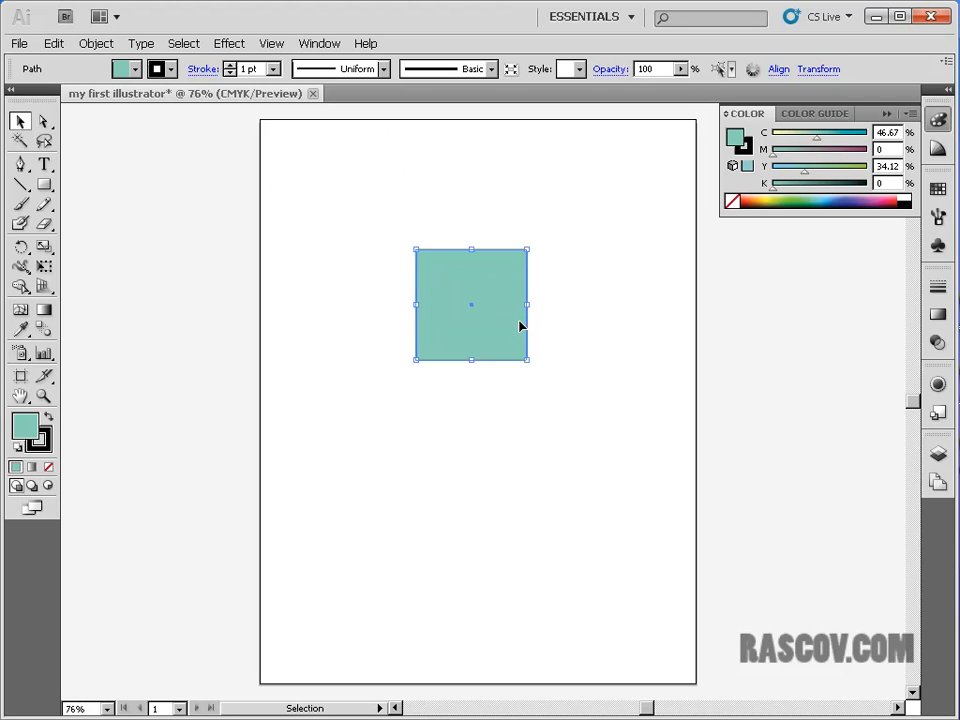
{"action": "key", "text": "ctrl+c"}
{"action": "key", "text": "ctrl+v"}
{"action": "key", "text": "v"}
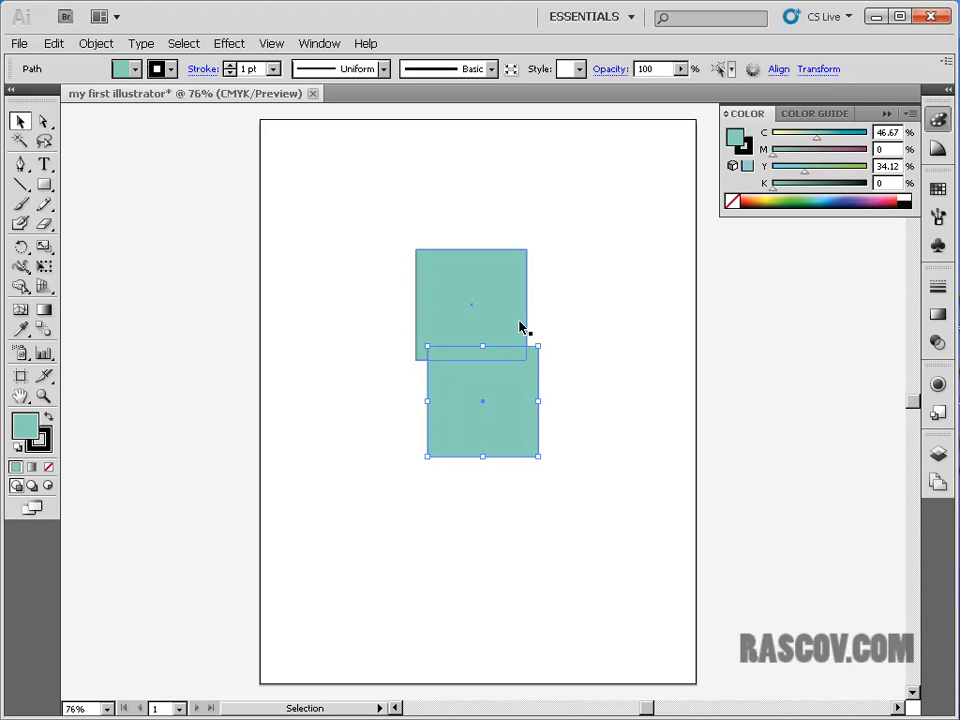
{"action": "left_click_drag", "start_coordinate": [497, 296], "coordinate": [503, 224]}
{"action": "left_click_drag", "start_coordinate": [508, 389], "coordinate": [440, 369]}
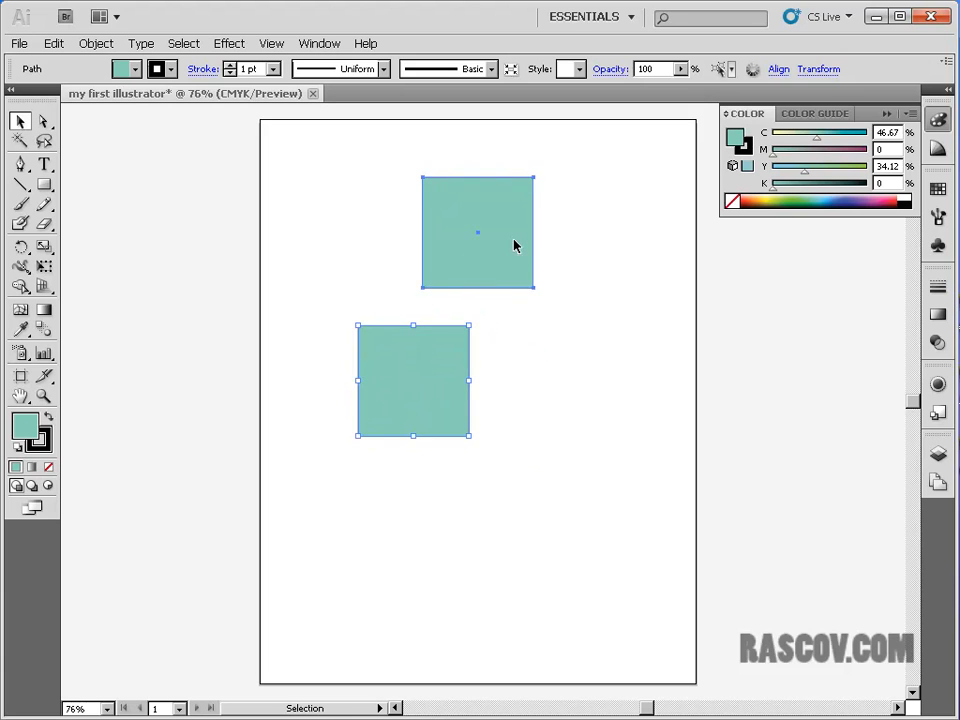
Delete the pasted copy and move the remaining square back near the page's upper-left corner.
{"action": "left_click_drag", "start_coordinate": [516, 246], "coordinate": [439, 230]}
{"action": "left_click_drag", "start_coordinate": [438, 365], "coordinate": [536, 334]}
{"action": "key", "text": "Delete"}
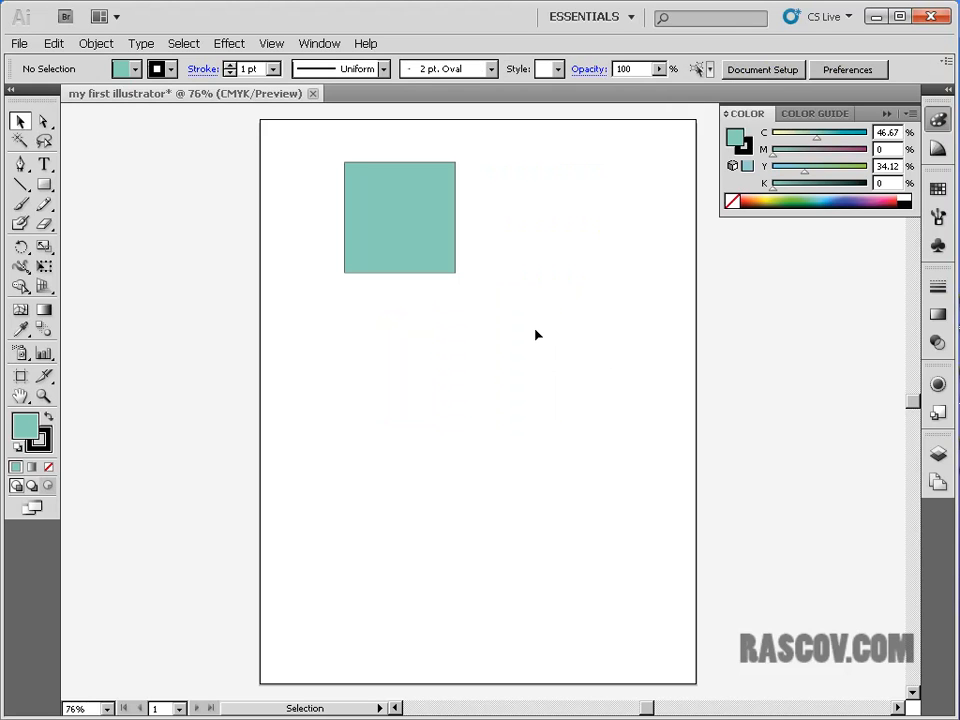
{"action": "left_click_drag", "start_coordinate": [442, 203], "coordinate": [388, 183]}
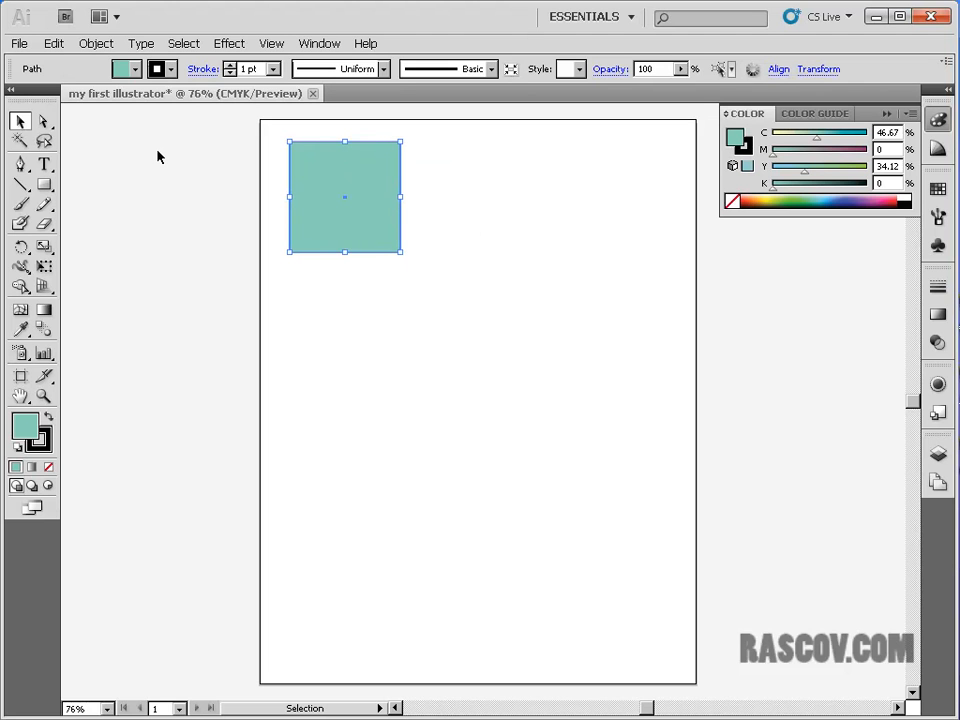
Copy and paste the square, and delete the pasted copy.
{"action": "left_click", "coordinate": [52, 44]}
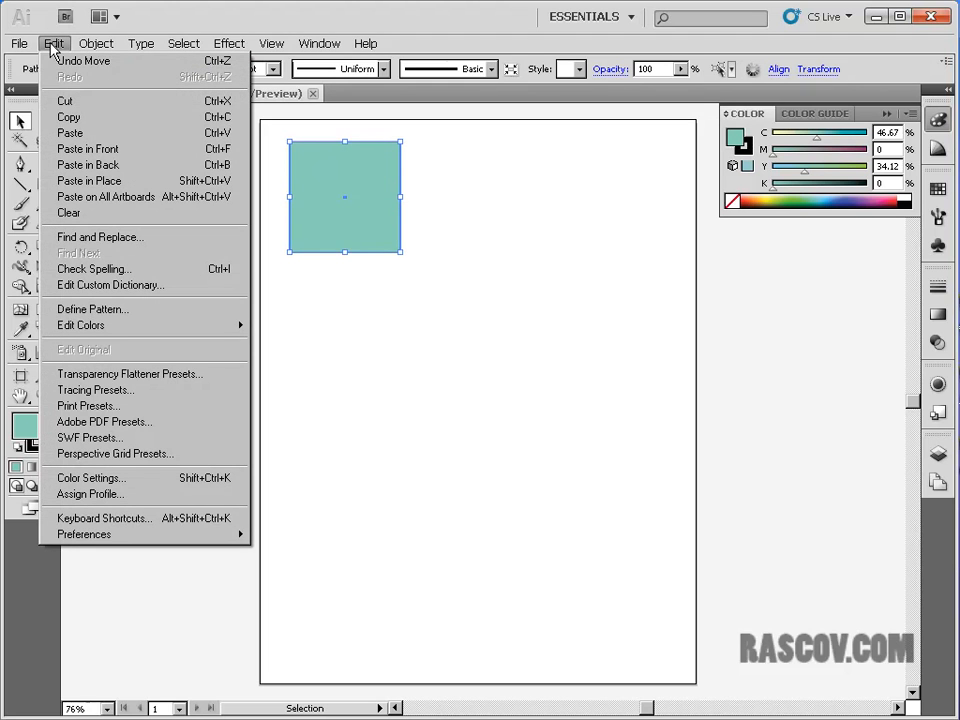
{"action": "left_click", "coordinate": [62, 117]}
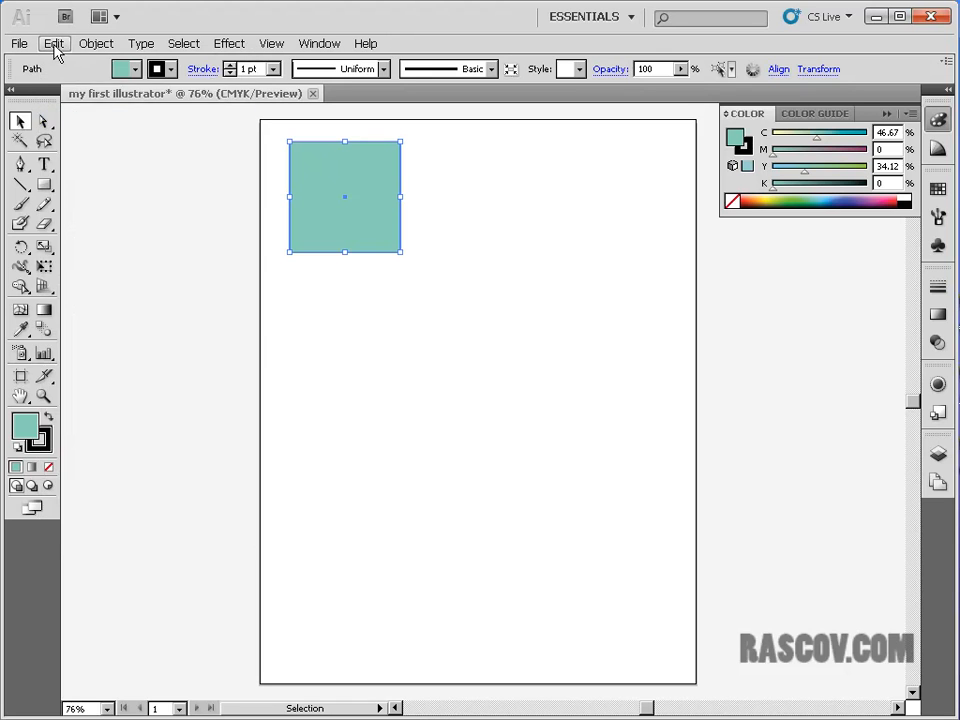
{"action": "left_click", "coordinate": [54, 44]}
{"action": "left_click", "coordinate": [60, 131]}
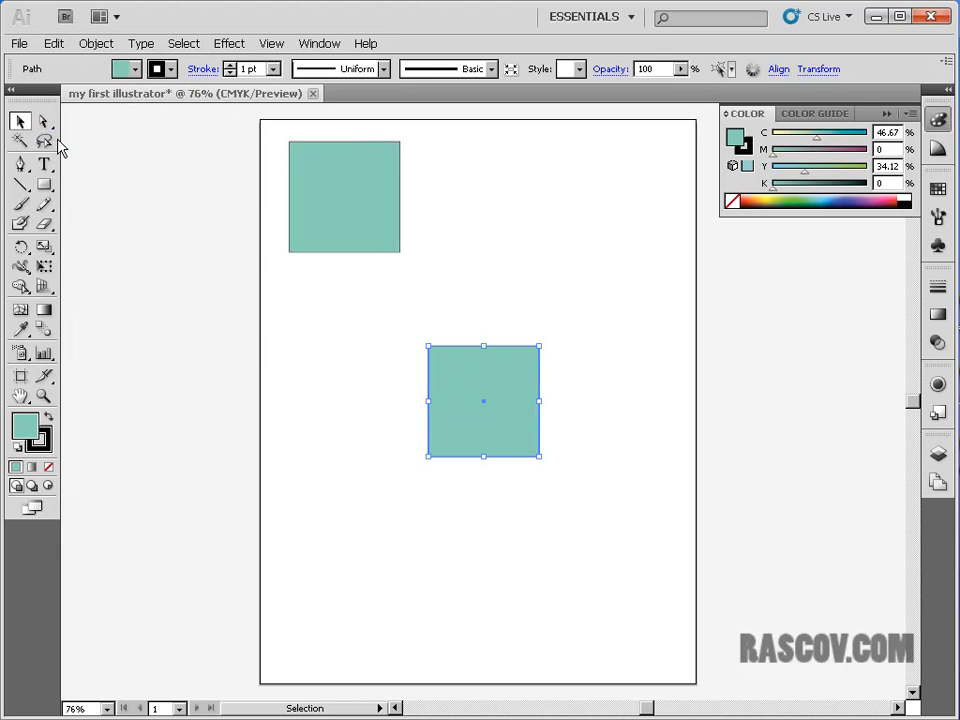
{"action": "key", "text": "Delete"}
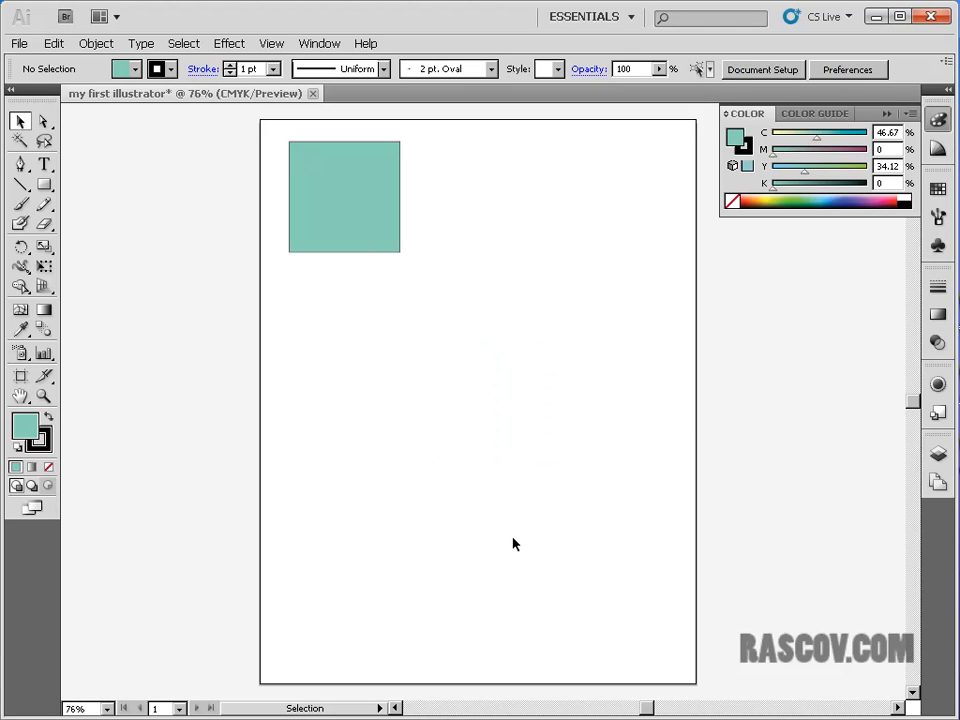
Duplicate the square horizontally and place the copy close beside the original, level with it.
{"action": "left_click", "coordinate": [377, 234]}
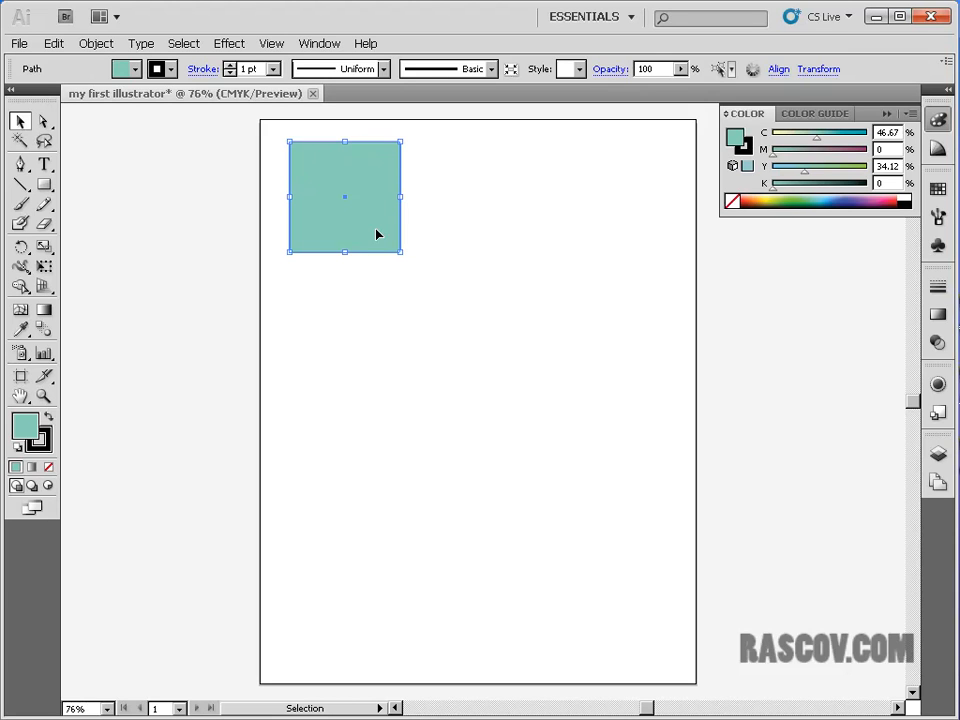
{"action": "key", "text": "alt"}
{"action": "key", "text": "alt"}
{"action": "left_click_drag", "start_coordinate": [366, 230], "coordinate": [574, 229]}
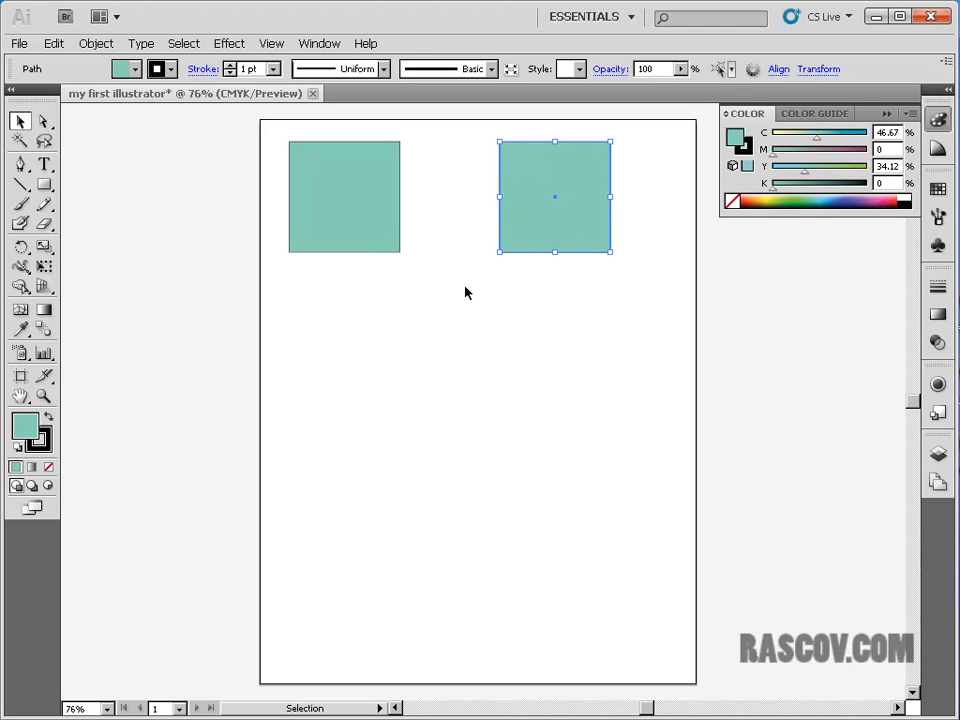
{"action": "left_click_drag", "start_coordinate": [568, 231], "coordinate": [499, 221]}
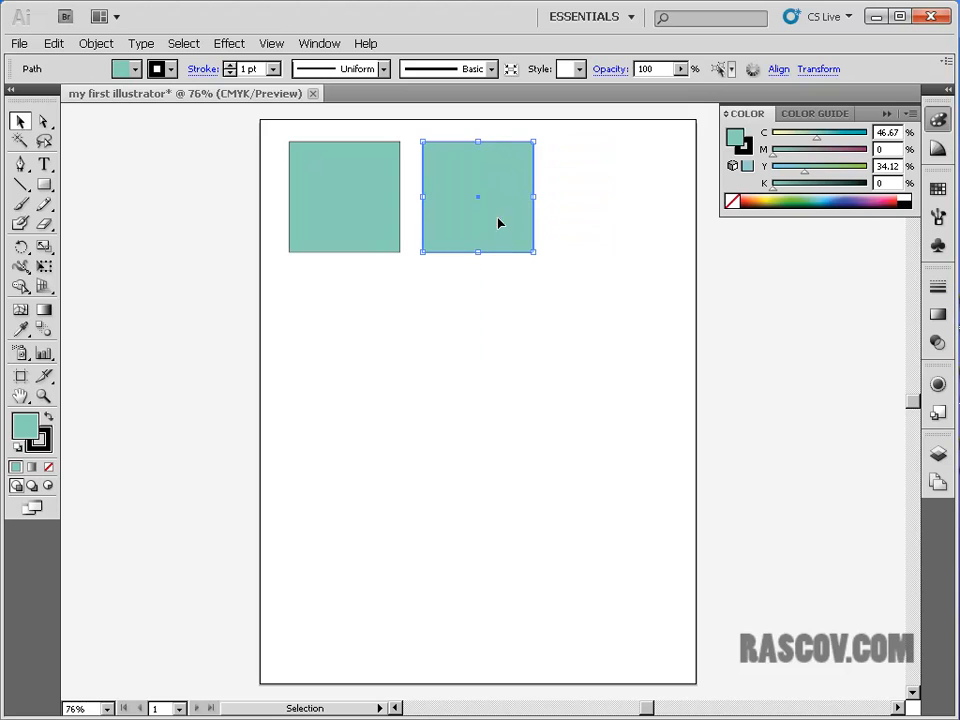
Select both squares together, with a marquee and by adding one to the other, and clear the selection.
{"action": "left_click", "coordinate": [580, 346]}
{"action": "left_click_drag", "start_coordinate": [575, 350], "coordinate": [407, 257]}
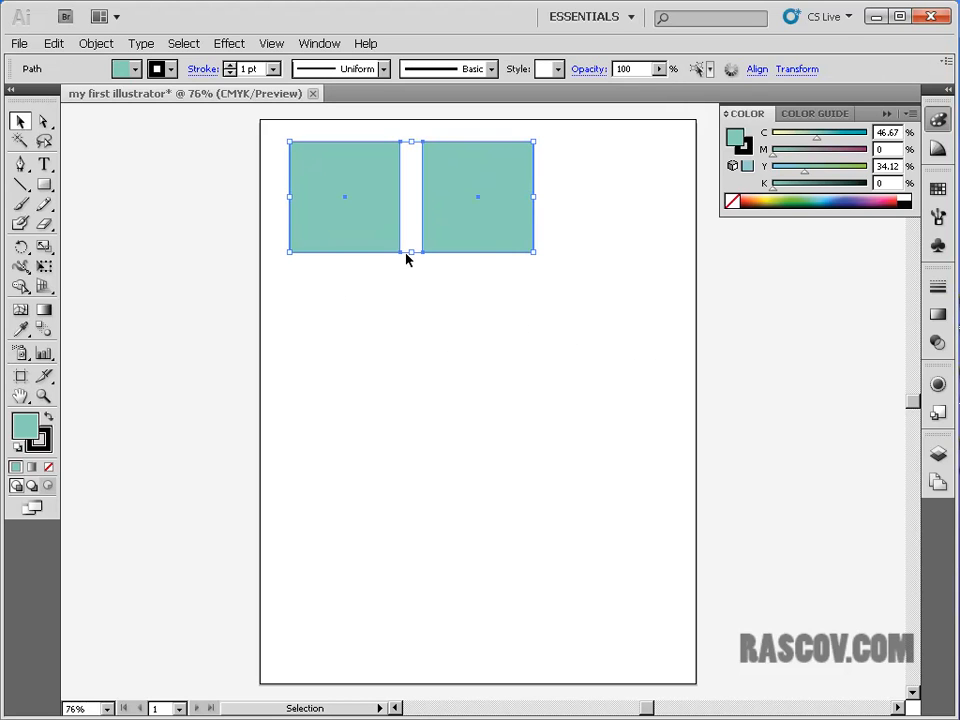
{"action": "left_click", "coordinate": [563, 328]}
{"action": "left_click", "coordinate": [508, 229]}
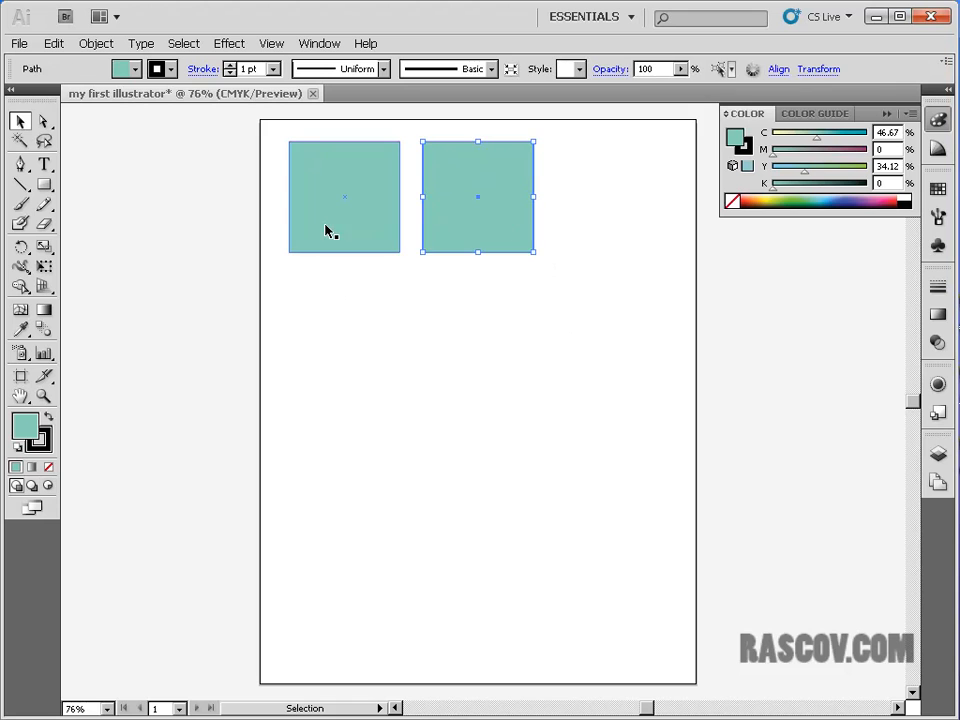
{"action": "left_click", "coordinate": [327, 231], "text": "shift"}
{"action": "left_click", "coordinate": [571, 326]}
{"action": "left_click_drag", "start_coordinate": [572, 337], "coordinate": [296, 199]}
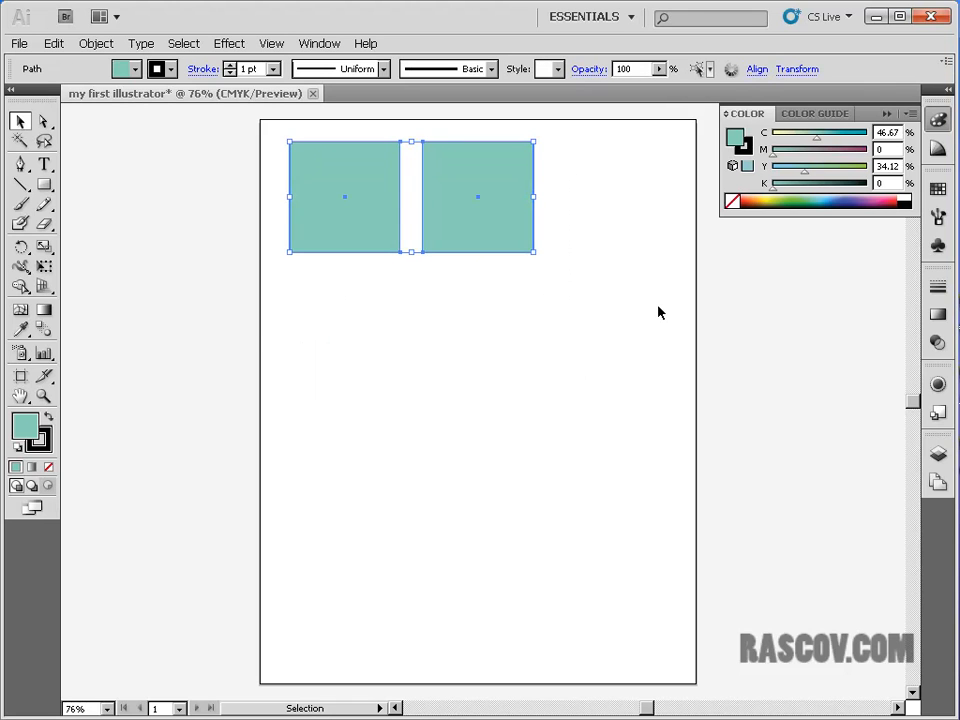
{"action": "left_click", "coordinate": [536, 272]}
Duplicate the second square horizontally to form a row of three across the page's upper edge.
{"action": "left_click", "coordinate": [514, 246]}
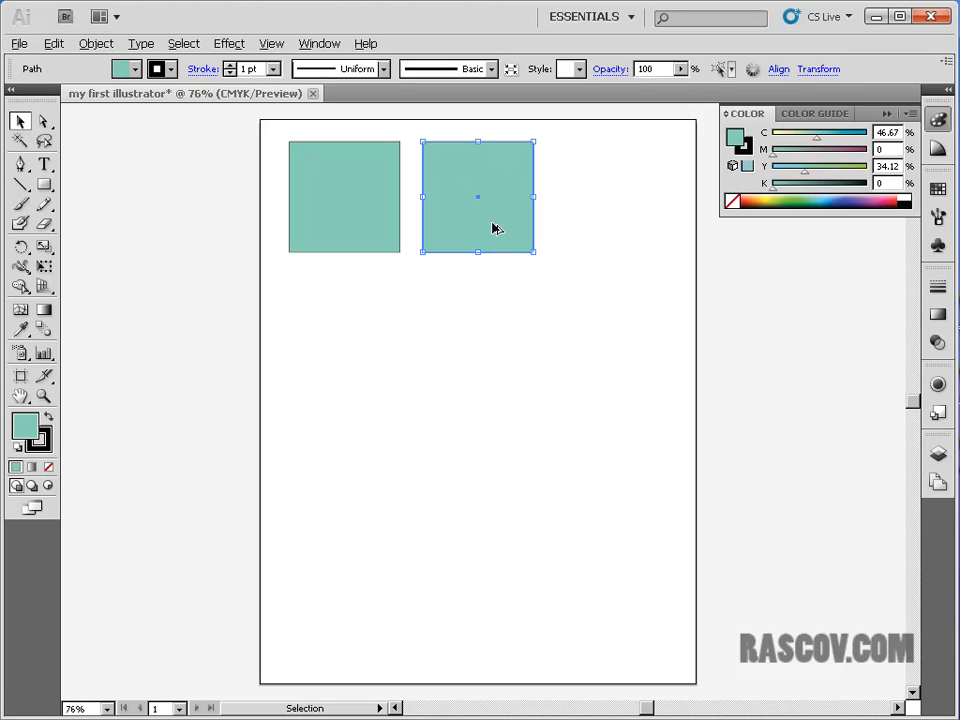
{"action": "left_click_drag", "start_coordinate": [492, 229], "coordinate": [634, 229]}
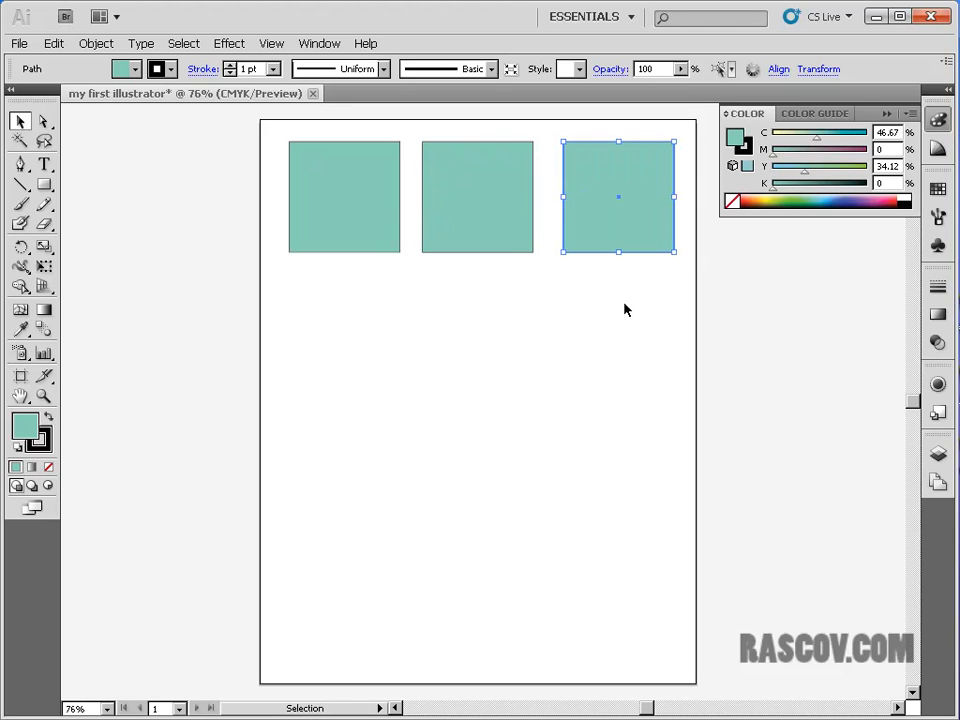
{"action": "left_click", "coordinate": [504, 246]}
{"action": "left_click", "coordinate": [591, 321]}
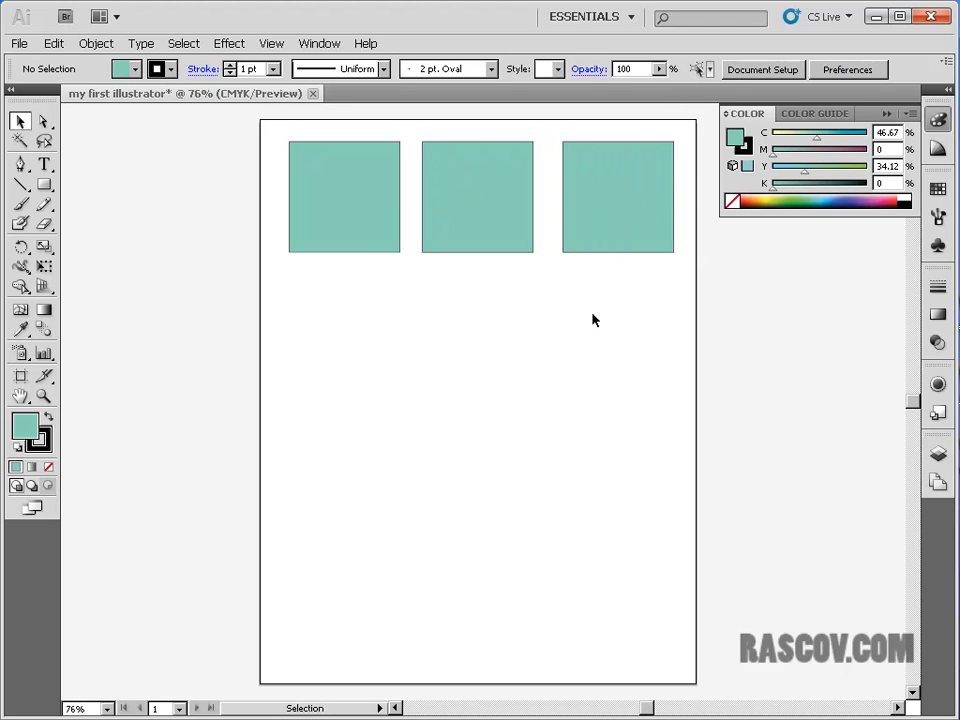
Select the row of three squares and duplicate it downward to fill the page with four rows.
{"action": "left_click_drag", "start_coordinate": [656, 342], "coordinate": [313, 199]}
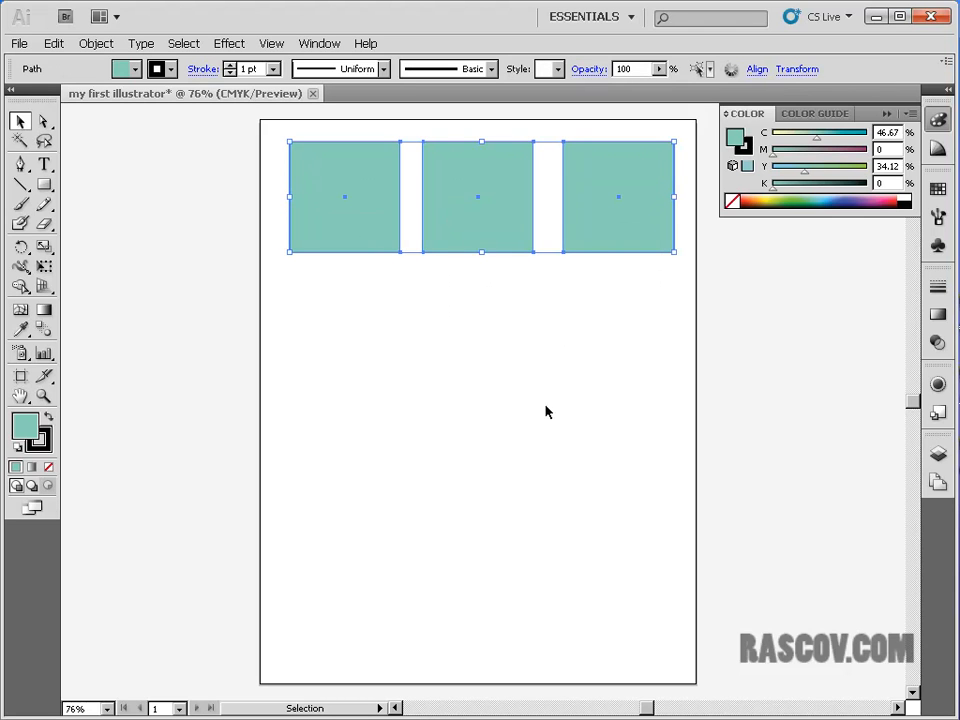
{"action": "key", "text": "alt"}
{"action": "left_click_drag", "start_coordinate": [583, 241], "coordinate": [613, 509]}
{"action": "left_click_drag", "start_coordinate": [614, 507], "coordinate": [621, 636]}
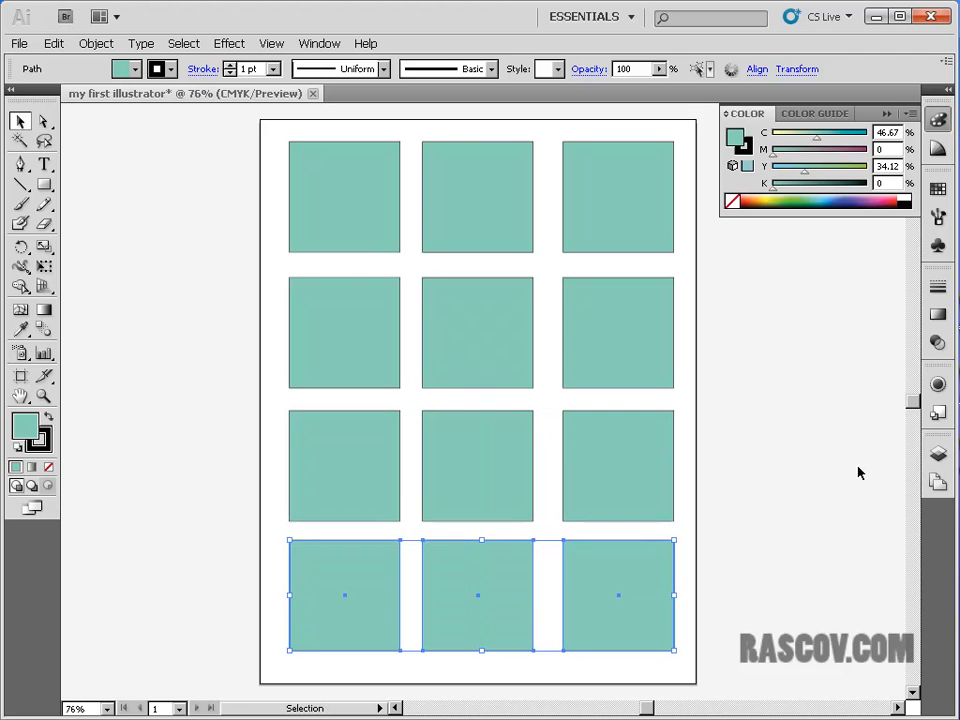
{"action": "left_click", "coordinate": [784, 462]}
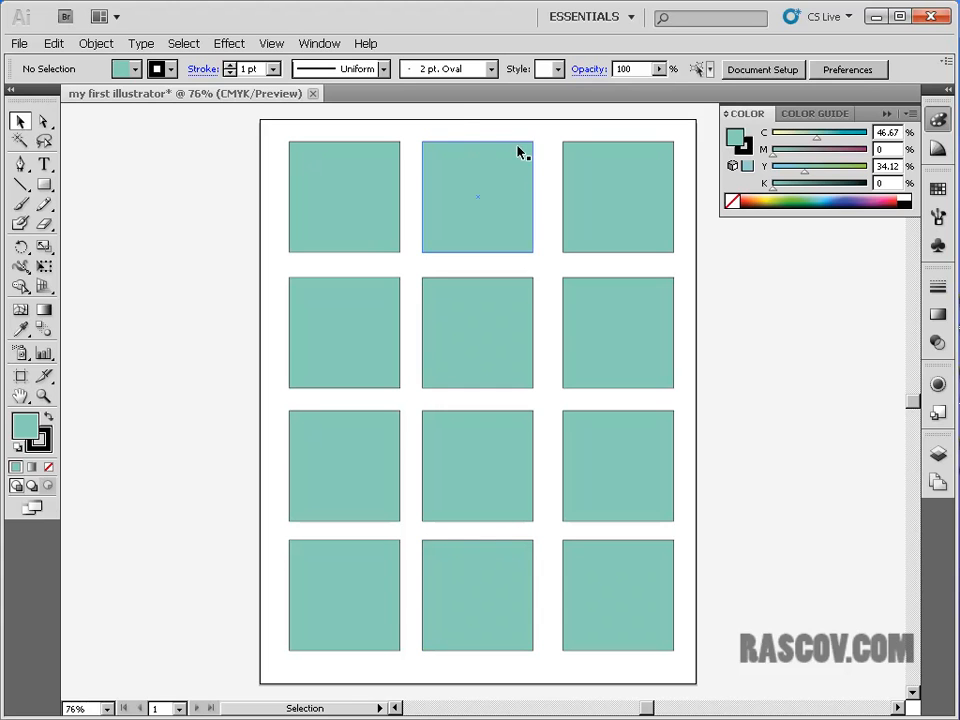
Delete all squares on the page except the first one in the upper-left corner.
{"action": "left_click_drag", "start_coordinate": [471, 120], "coordinate": [660, 643]}
{"action": "key", "text": "Delete"}
{"action": "left_click_drag", "start_coordinate": [549, 655], "coordinate": [295, 330]}
{"action": "key", "text": "Delete"}
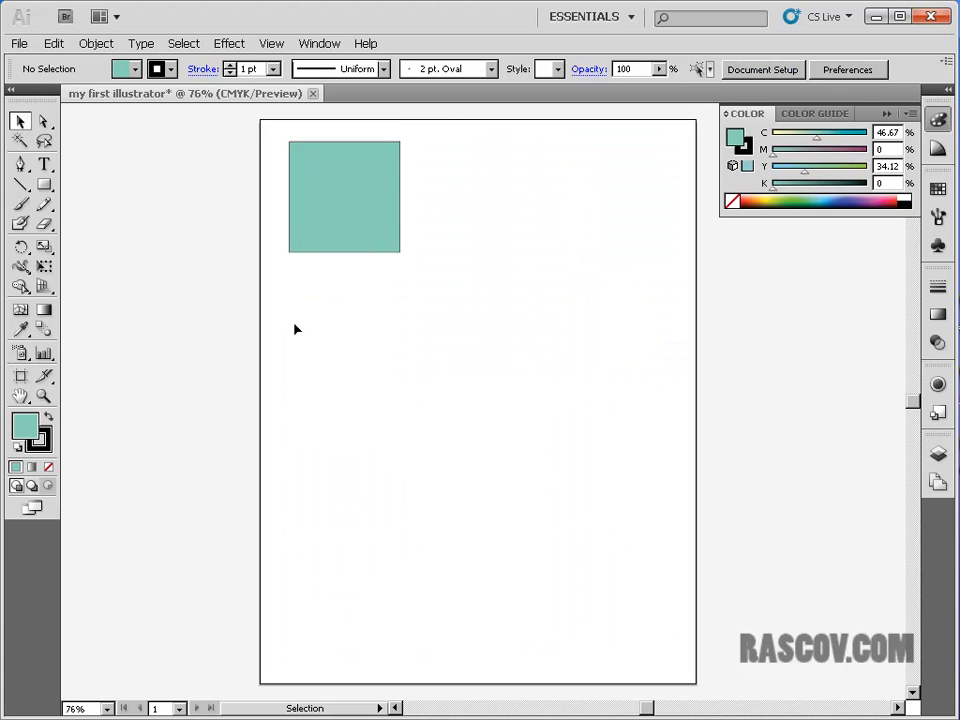
Enlarge the square to about two thirds of the page's width and nearly half its height, and place it in the upper half.
{"action": "left_click_drag", "start_coordinate": [375, 216], "coordinate": [663, 600]}
{"action": "left_click_drag", "start_coordinate": [628, 491], "coordinate": [611, 450]}
{"action": "left_click_drag", "start_coordinate": [650, 559], "coordinate": [593, 441]}
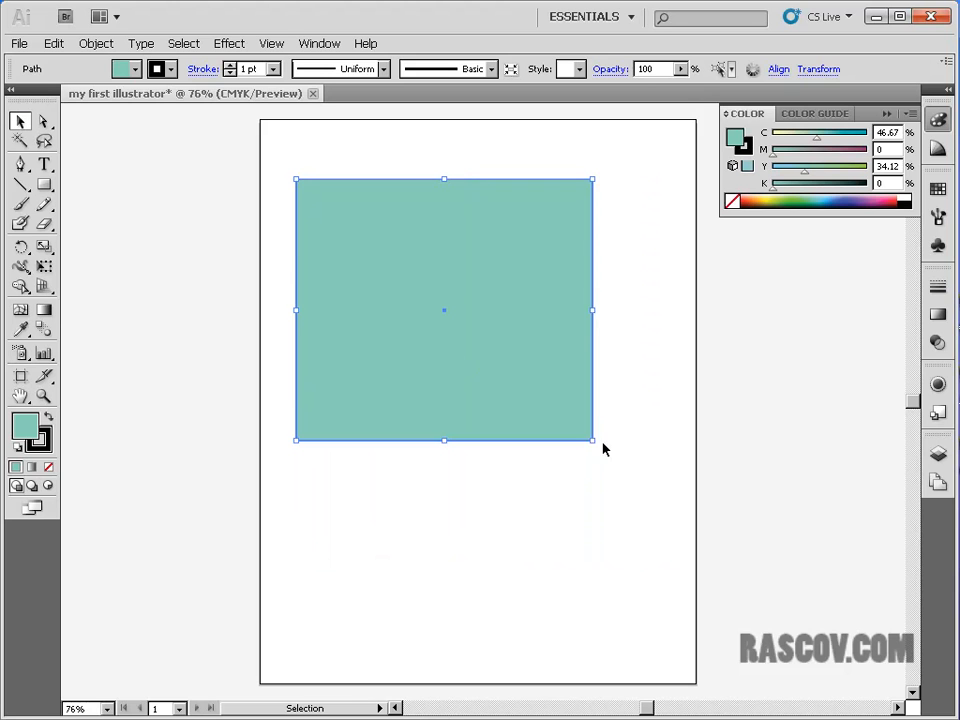
Try rotating the large rectangle freehand twice, undoing each rotation, and clear the selection.
{"action": "left_click_drag", "start_coordinate": [598, 441], "coordinate": [611, 279]}
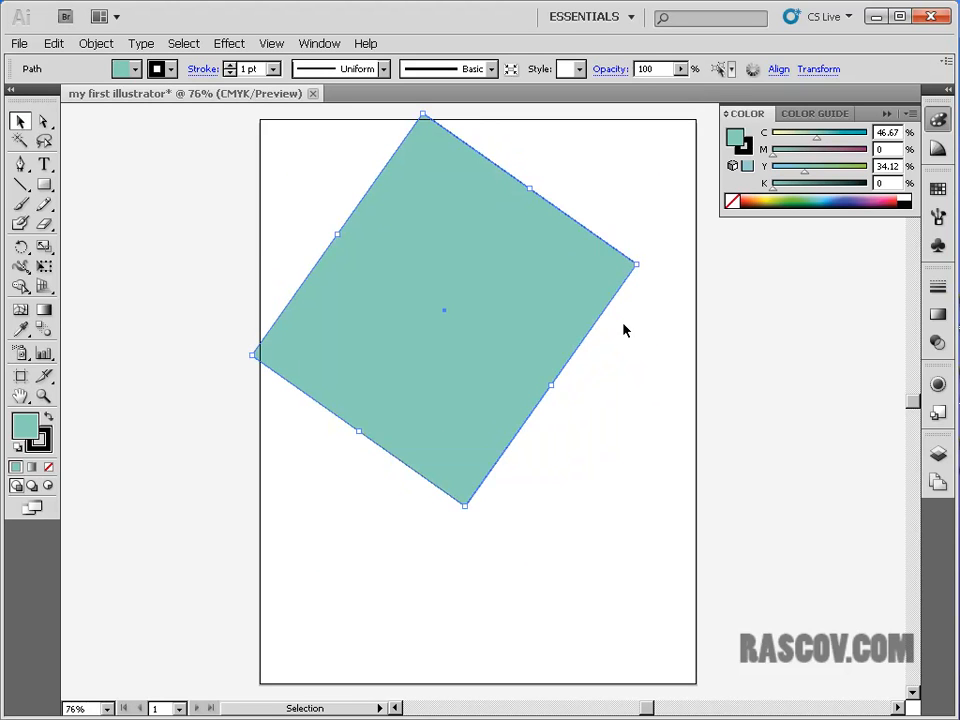
{"action": "key", "text": "ctrl+z"}
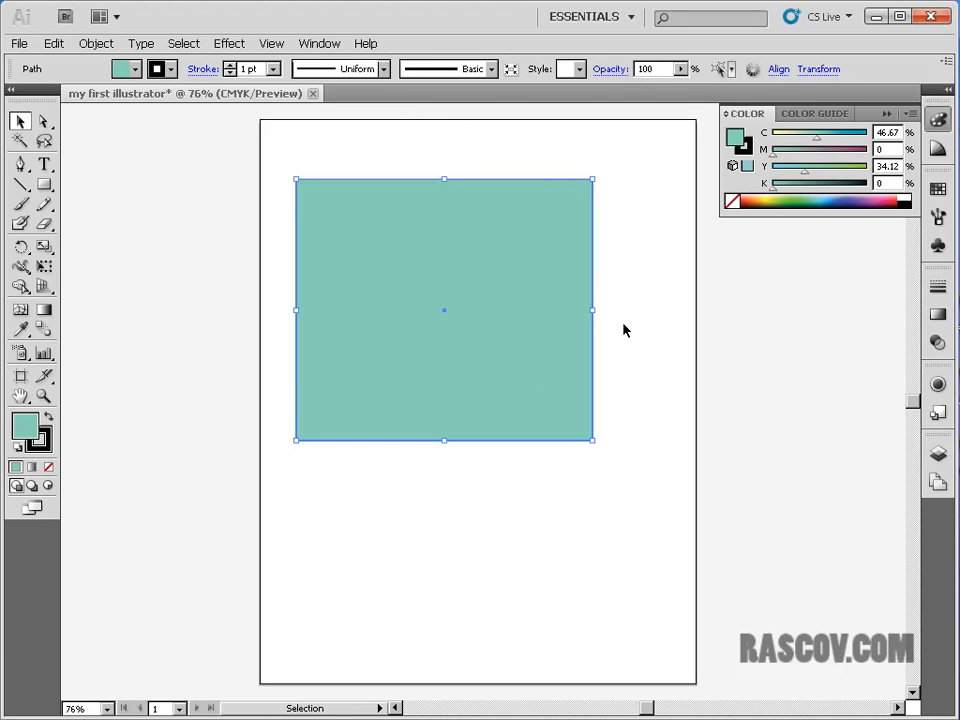
{"action": "left_click", "coordinate": [54, 43]}
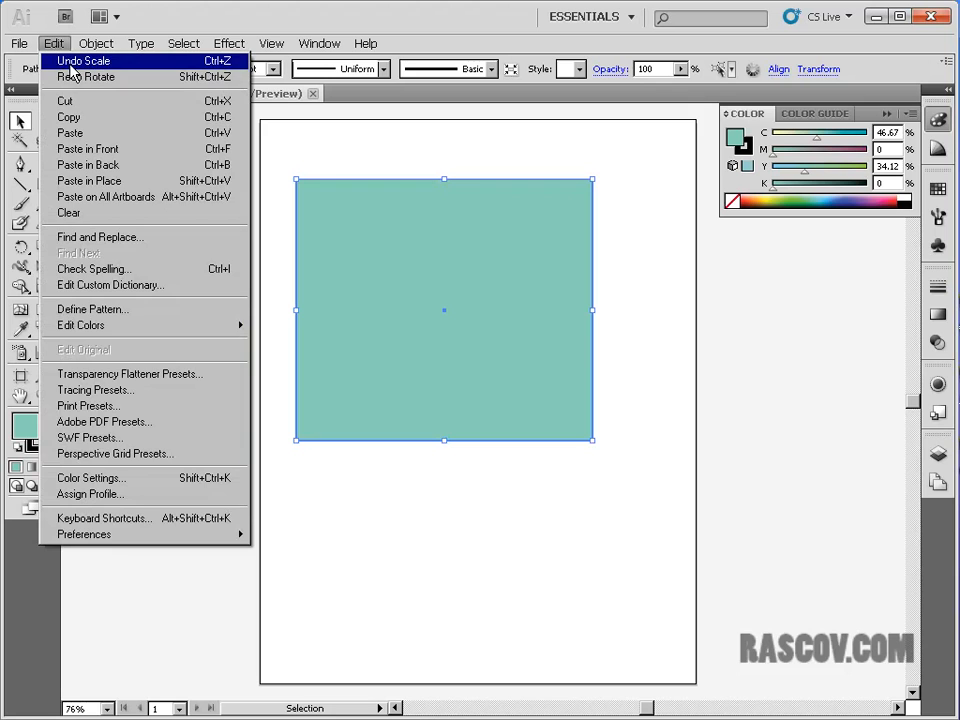
{"action": "left_click", "coordinate": [54, 43]}
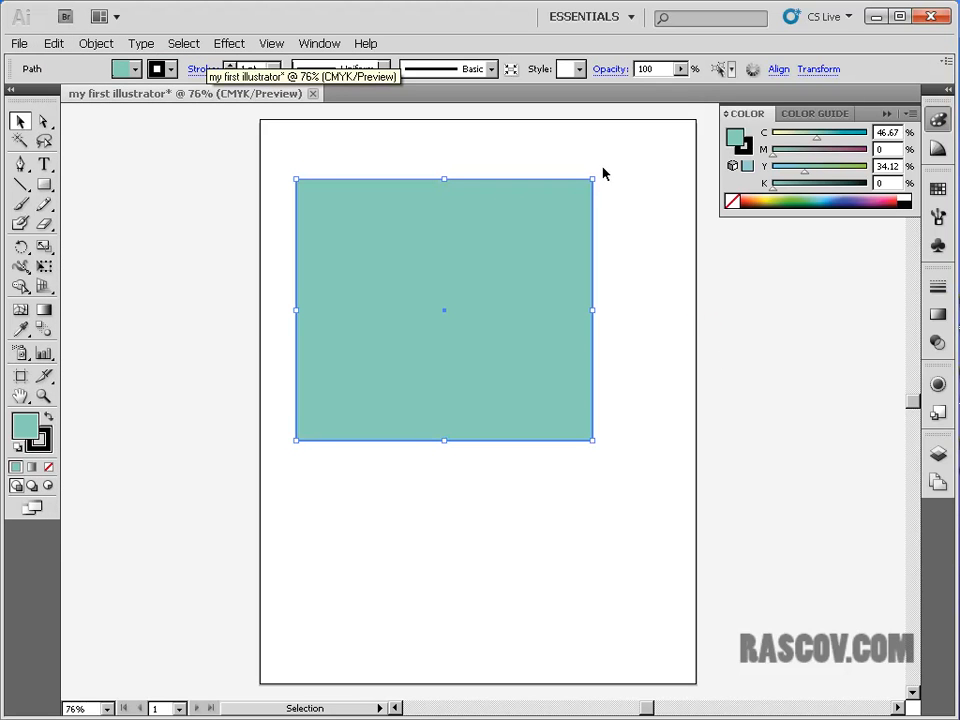
{"action": "left_click_drag", "start_coordinate": [600, 180], "coordinate": [476, 170]}
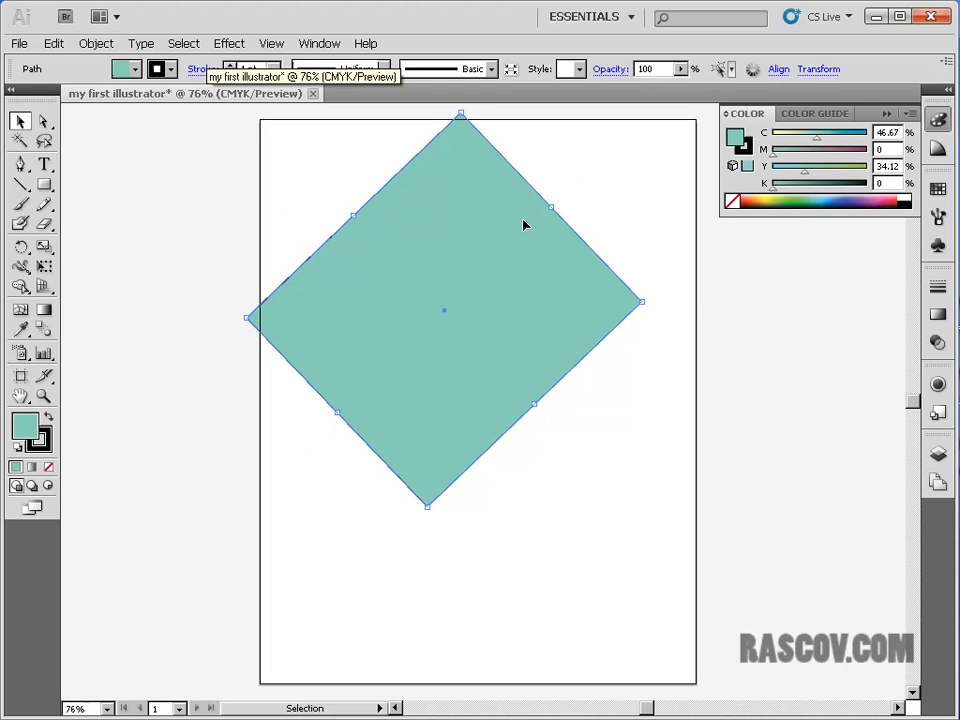
{"action": "left_click", "coordinate": [55, 45]}
{"action": "left_click", "coordinate": [64, 61]}
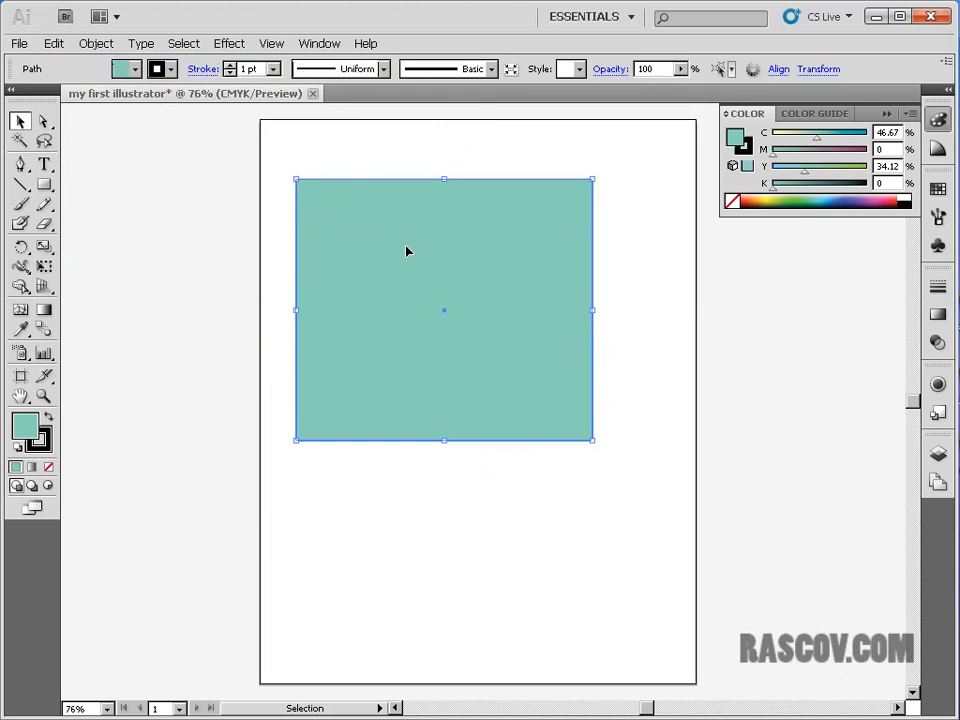
{"action": "left_click", "coordinate": [641, 255]}
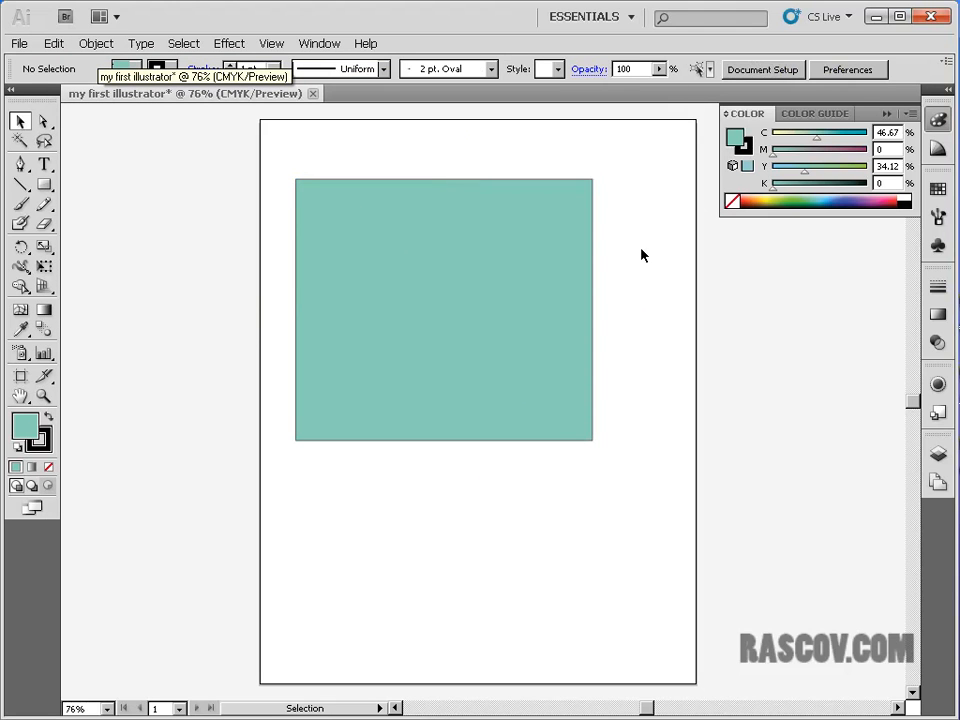
{"action": "left_click", "coordinate": [495, 256]}
{"action": "left_click", "coordinate": [630, 262]}
{"action": "left_click", "coordinate": [548, 264]}
{"action": "left_click", "coordinate": [632, 261]}
{"action": "left_click", "coordinate": [527, 265]}
{"action": "left_click", "coordinate": [527, 268]}
{"action": "left_click", "coordinate": [654, 268]}
{"action": "left_click", "coordinate": [529, 270]}
{"action": "left_click", "coordinate": [613, 268]}
{"action": "left_click", "coordinate": [540, 268]}
{"action": "left_click", "coordinate": [634, 267]}
Fill the rectangle with the orange swatch (C=0 M=80 Y=95 K=0) and deselect it.
{"action": "left_click", "coordinate": [549, 267]}
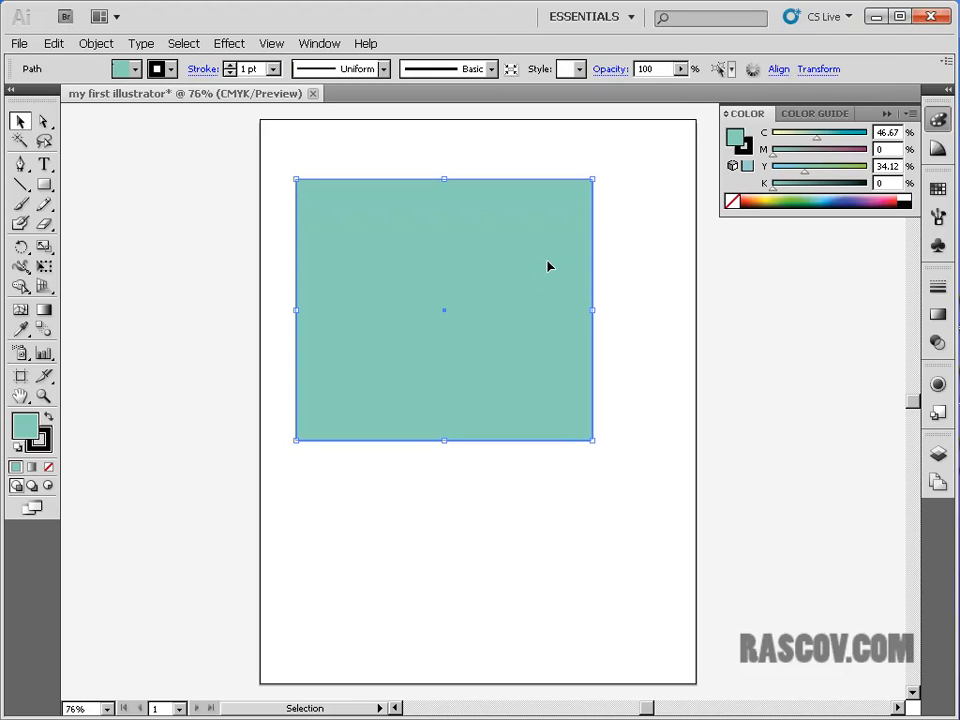
{"action": "left_click", "coordinate": [135, 72]}
{"action": "left_click", "coordinate": [150, 87]}
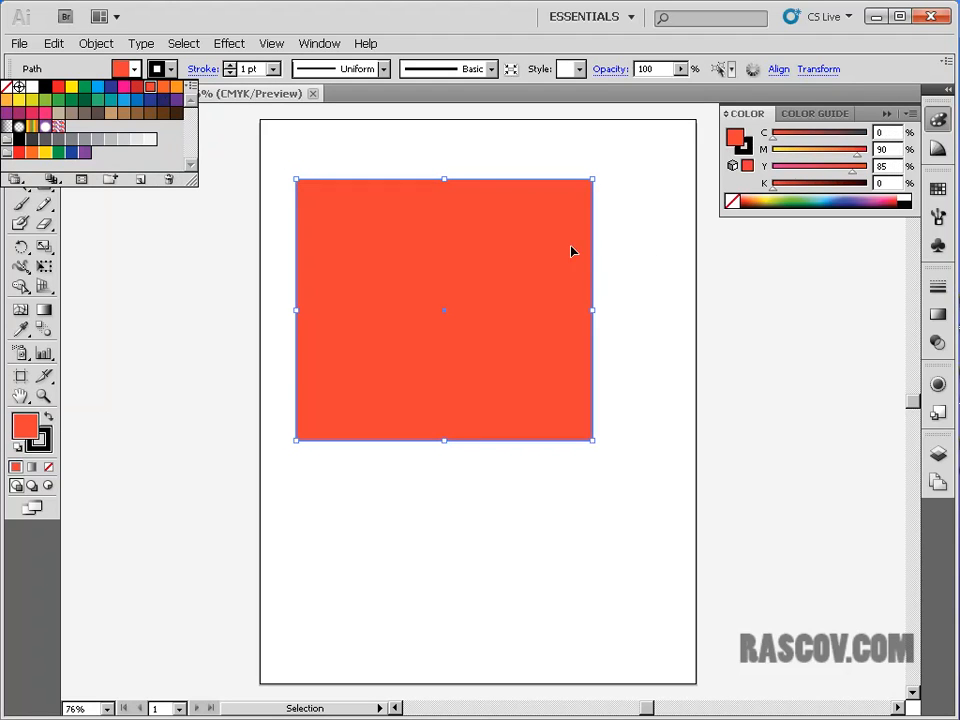
{"action": "left_click", "coordinate": [673, 241]}
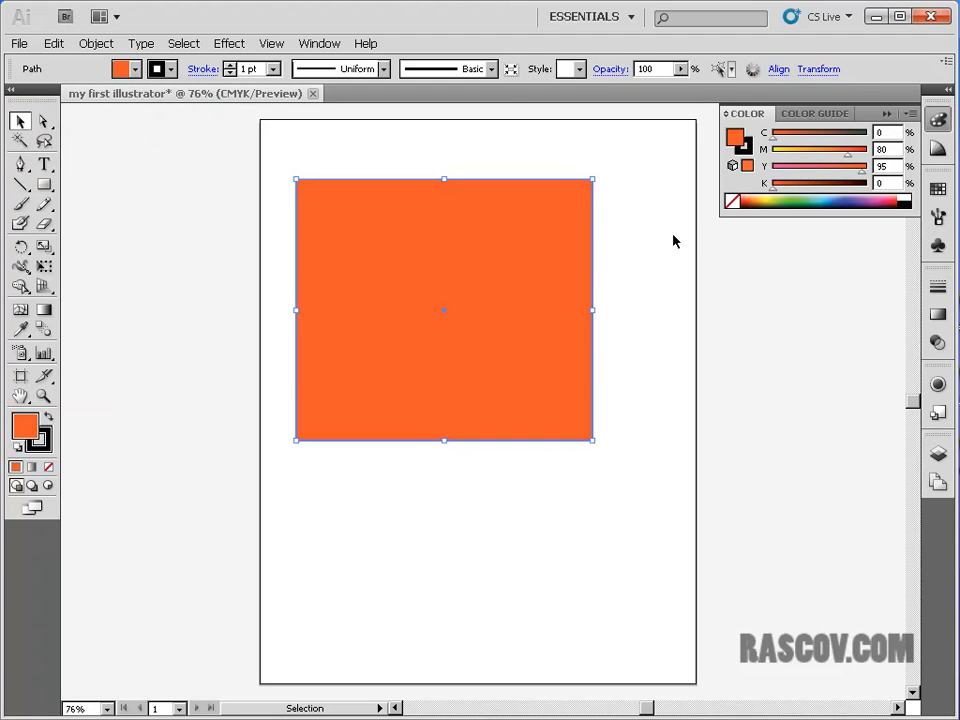
{"action": "left_click", "coordinate": [634, 255]}
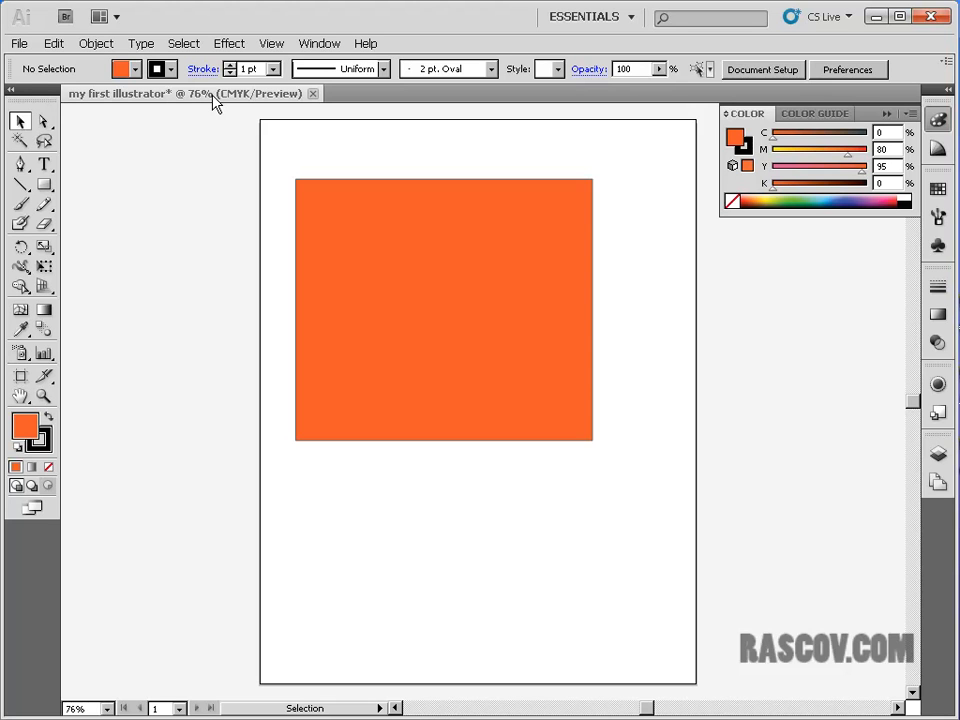
View the artboard at actual size, 100%.
{"action": "key", "text": "ctrl+1"}
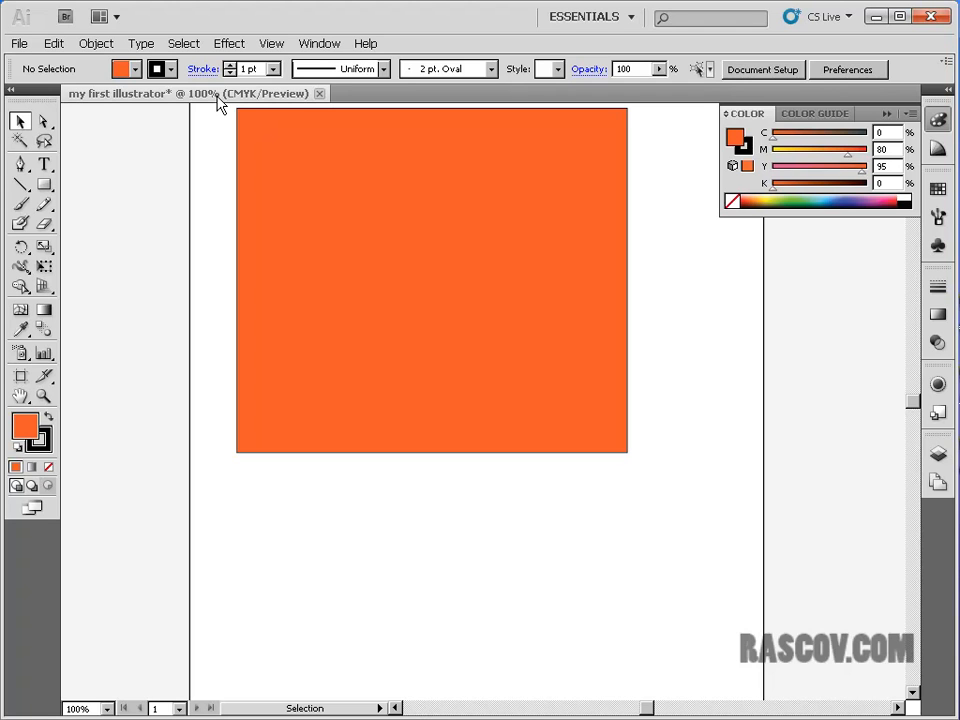
Zoom the artboard out to 33.33% and back in to 100%.
{"action": "left_click", "coordinate": [549, 167]}
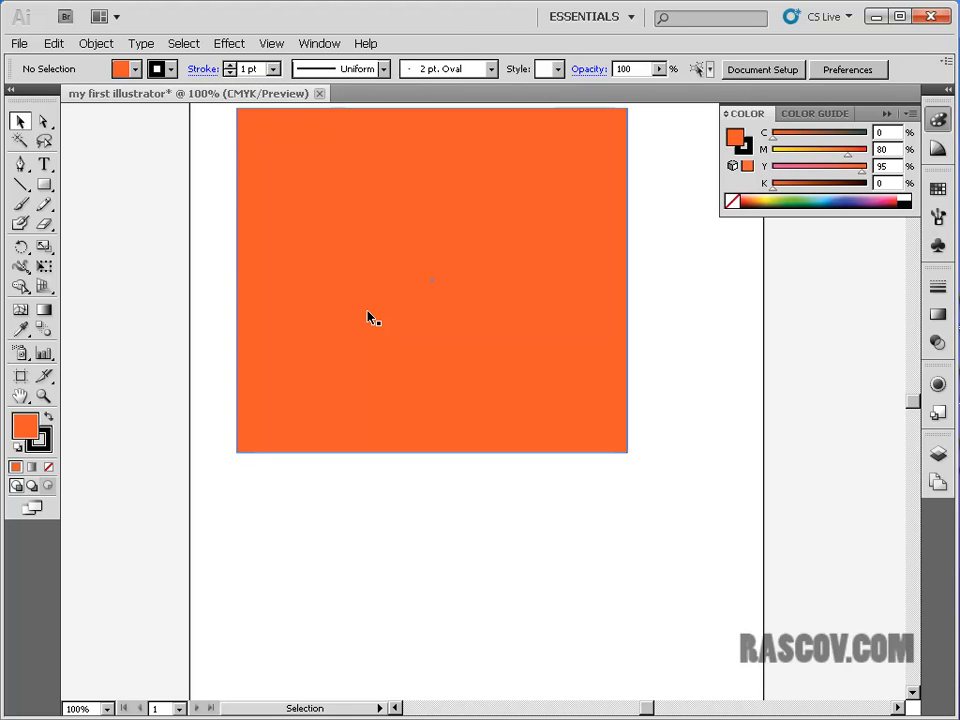
{"action": "key", "text": "ctrl+minus"}
{"action": "key", "text": "ctrl+minus"}
{"action": "key", "text": "ctrl+minus"}
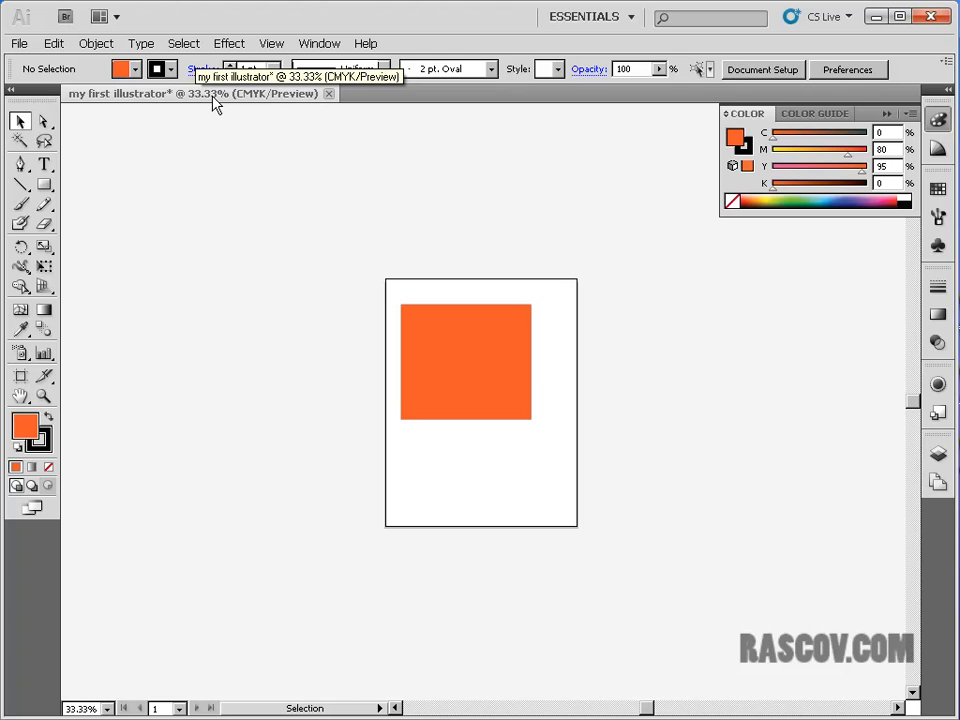
{"action": "key", "text": "ctrl+plus"}
{"action": "key", "text": "ctrl+plus"}
{"action": "key", "text": "ctrl+plus"}
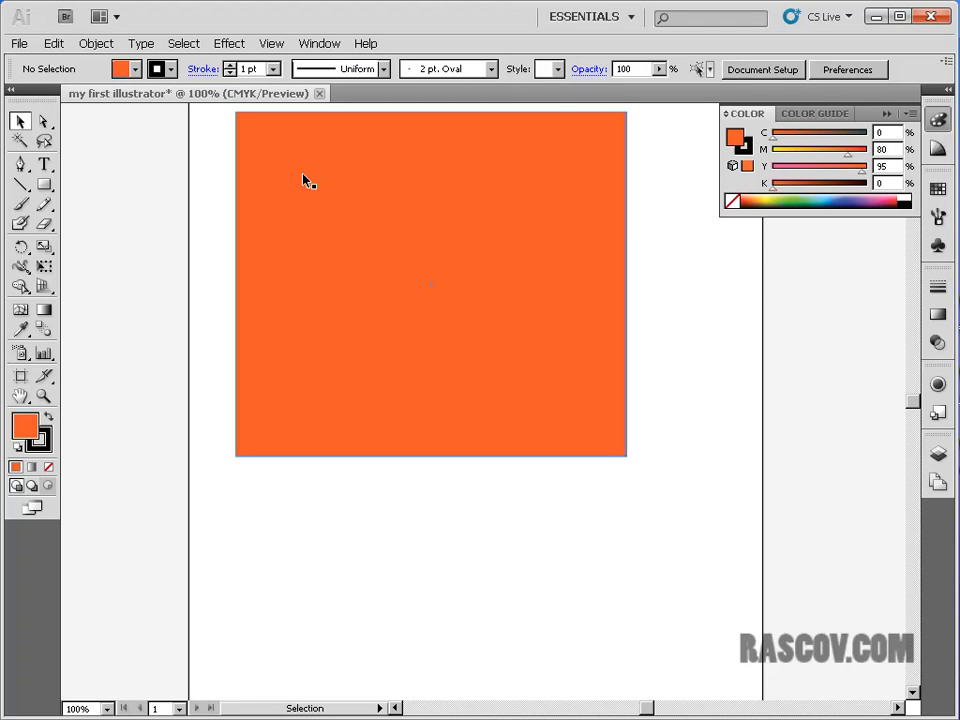
Pan across the artboard and magnify the orange rectangle's lower-right corner to 300%.
{"action": "key", "text": "space"}
{"action": "key", "text": "space"}
{"action": "left_click_drag", "start_coordinate": [303, 174], "coordinate": [308, 277]}
{"action": "key", "text": "space"}
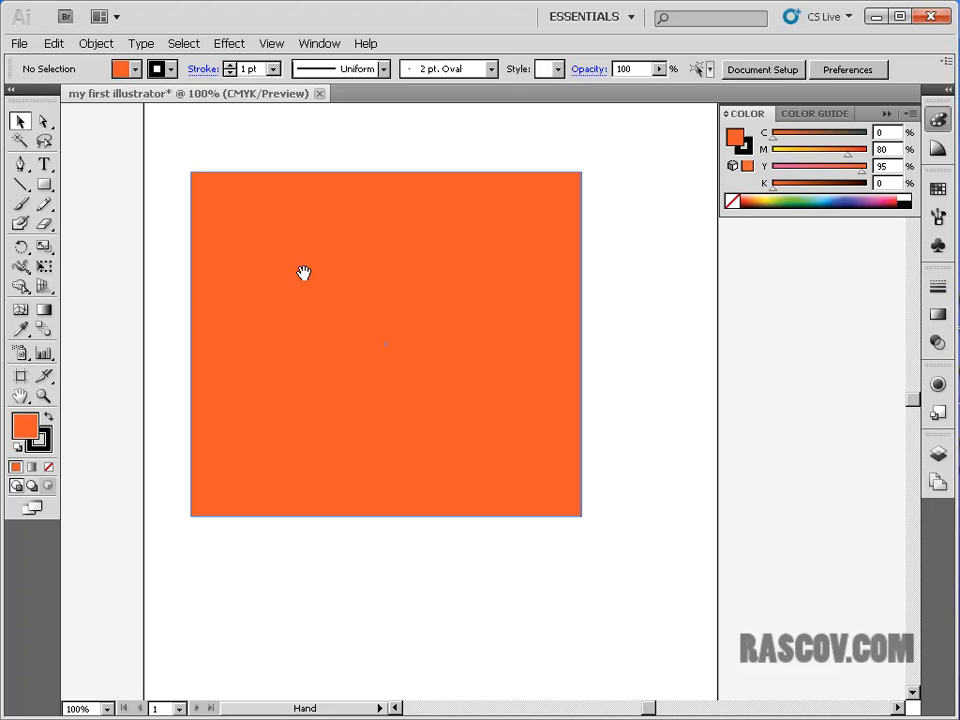
{"action": "left_click_drag", "start_coordinate": [302, 272], "coordinate": [335, 300]}
{"action": "key", "text": "ctrl+plus"}
{"action": "key", "text": "ctrl+plus"}
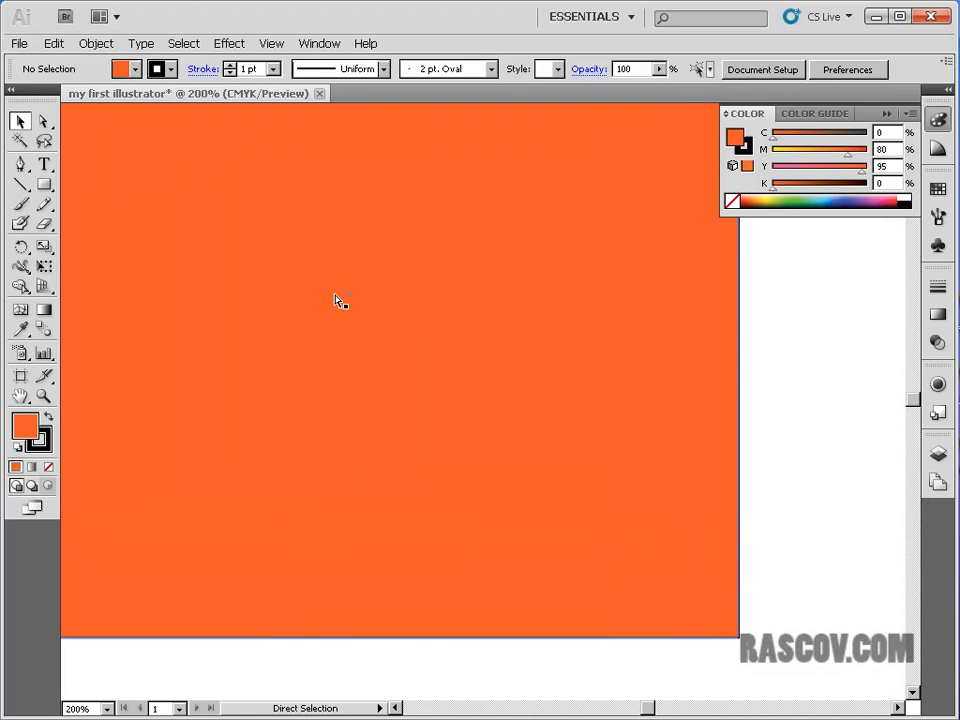
{"action": "left_click_drag", "start_coordinate": [620, 487], "coordinate": [428, 318]}
{"action": "key", "text": "ctrl+plus"}
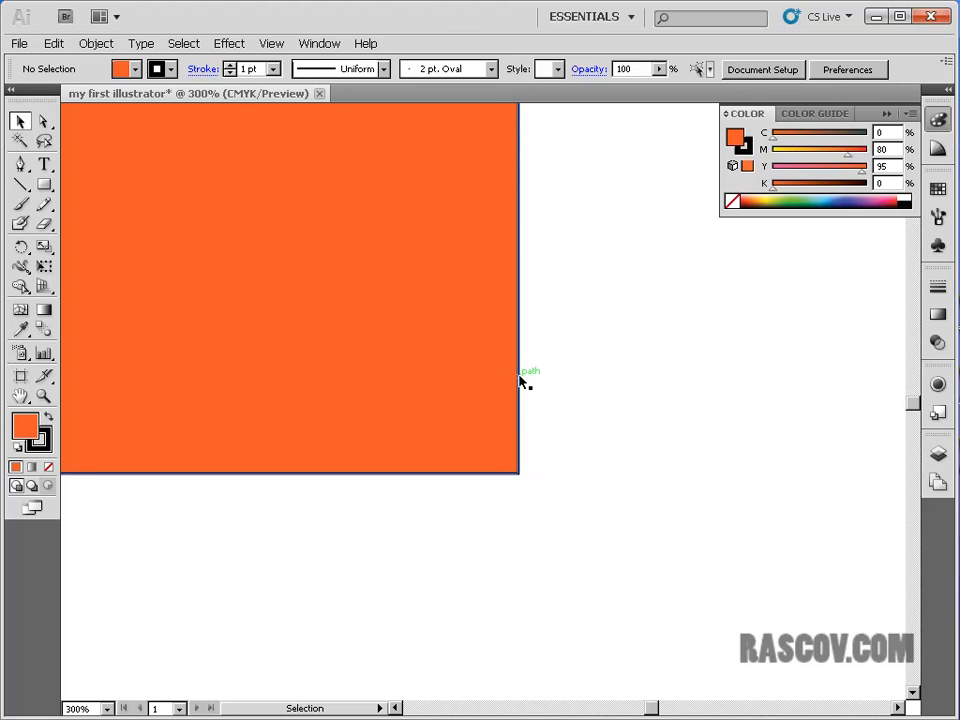
{"action": "key", "text": "space"}
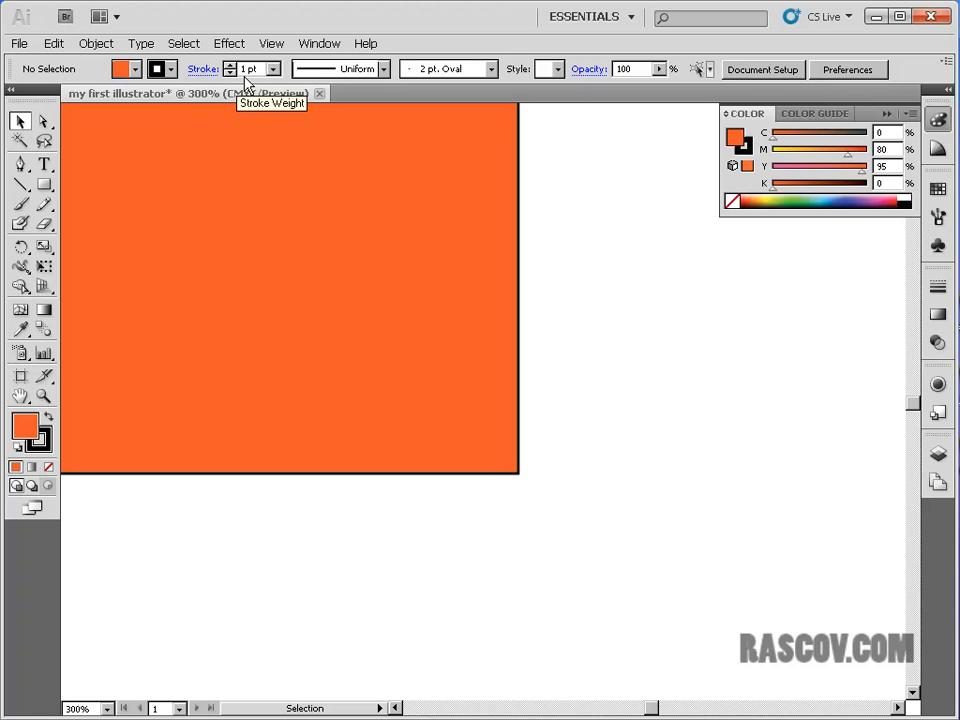
Try setting the stroke weight to 7 pt with nothing selected.
{"action": "left_click", "coordinate": [272, 69]}
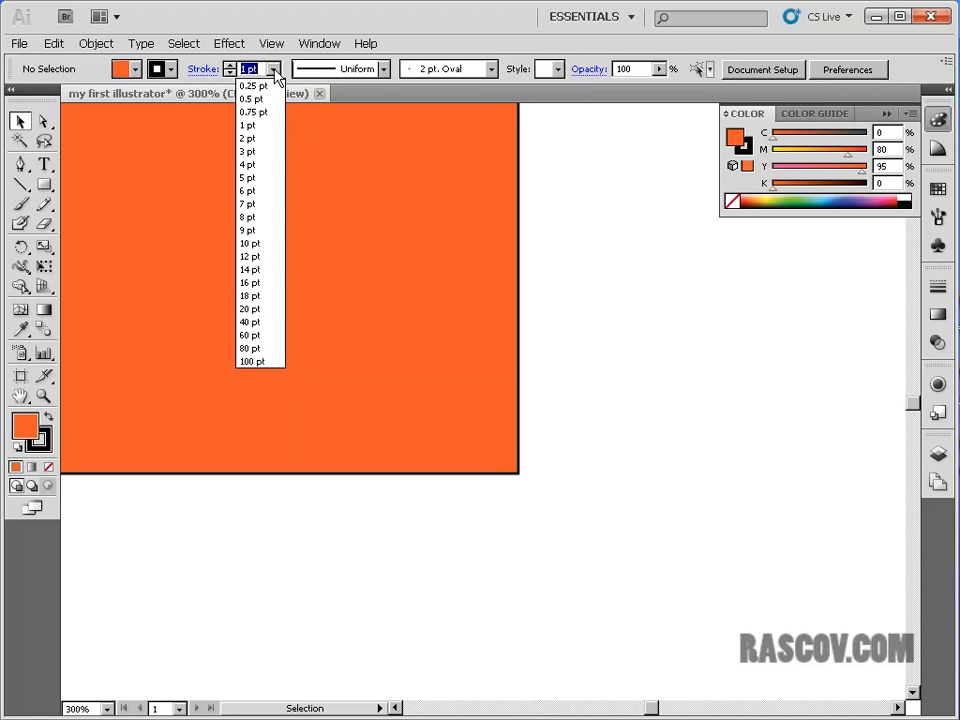
{"action": "left_click", "coordinate": [273, 71]}
{"action": "left_click", "coordinate": [273, 71]}
{"action": "left_click", "coordinate": [273, 71]}
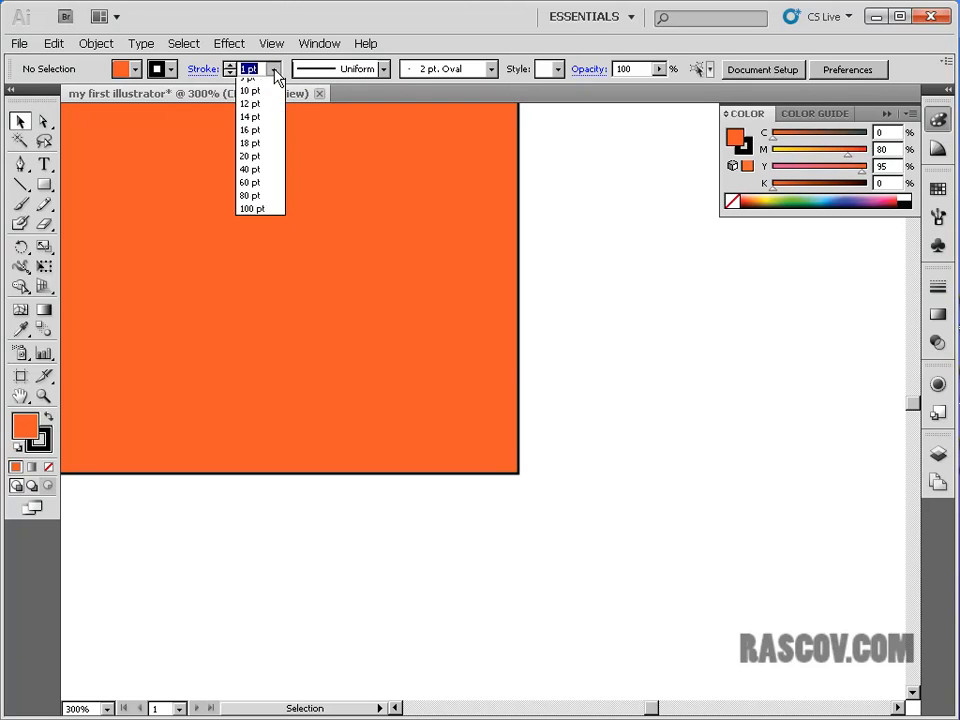
{"action": "left_click", "coordinate": [273, 69]}
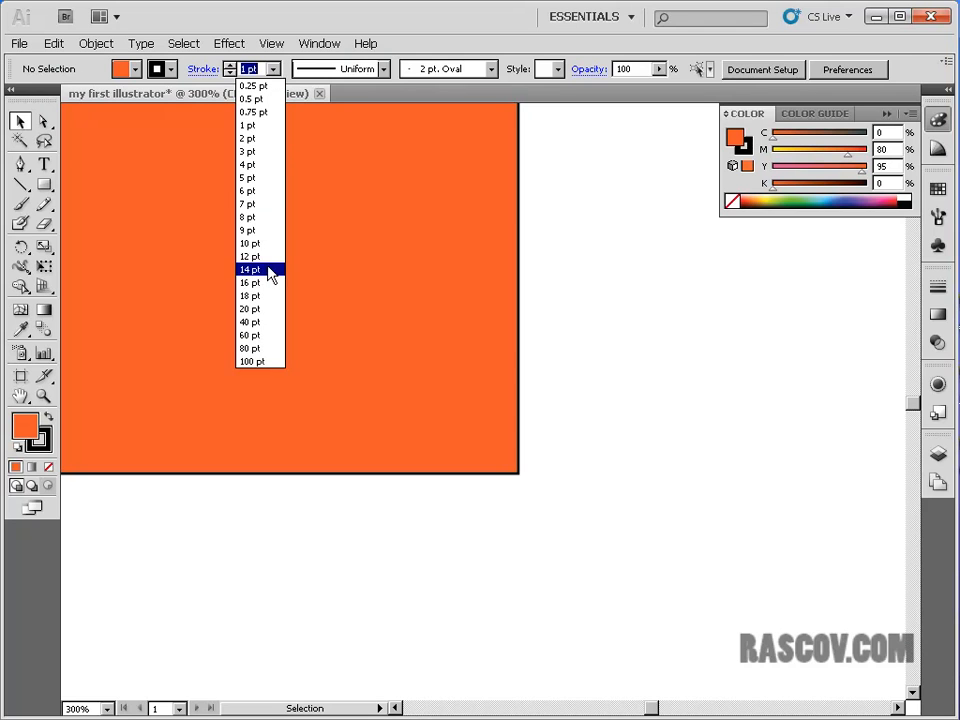
{"action": "left_click", "coordinate": [266, 204]}
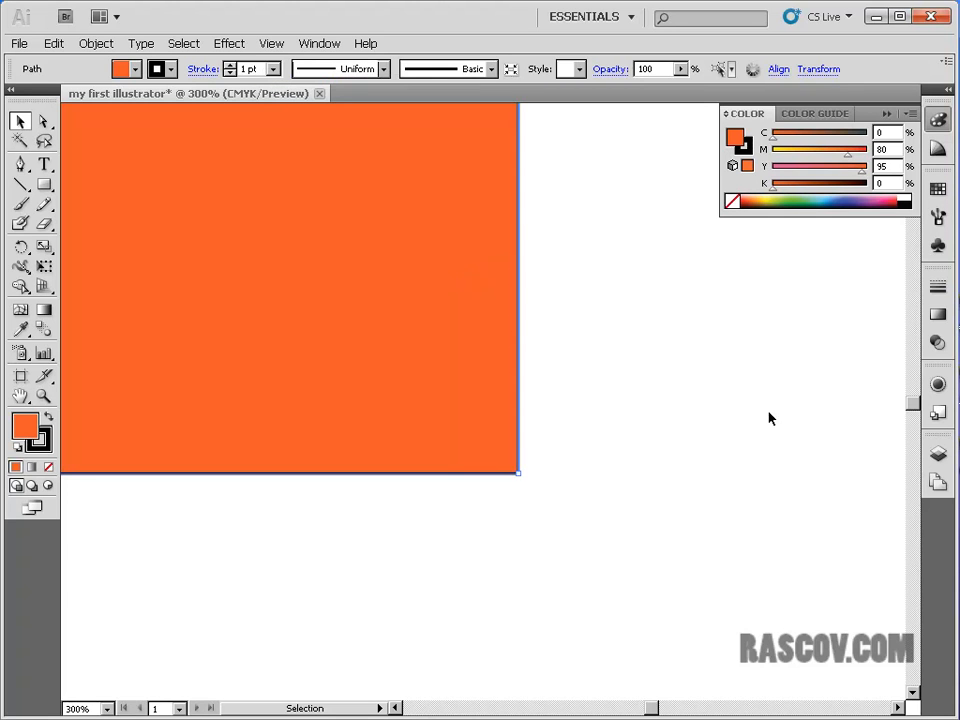
Select the orange rectangle and set its stroke weight to 8 pt.
{"action": "left_click", "coordinate": [742, 396]}
{"action": "left_click", "coordinate": [360, 279]}
{"action": "left_click", "coordinate": [693, 352]}
{"action": "left_click", "coordinate": [453, 347]}
{"action": "left_click", "coordinate": [273, 70]}
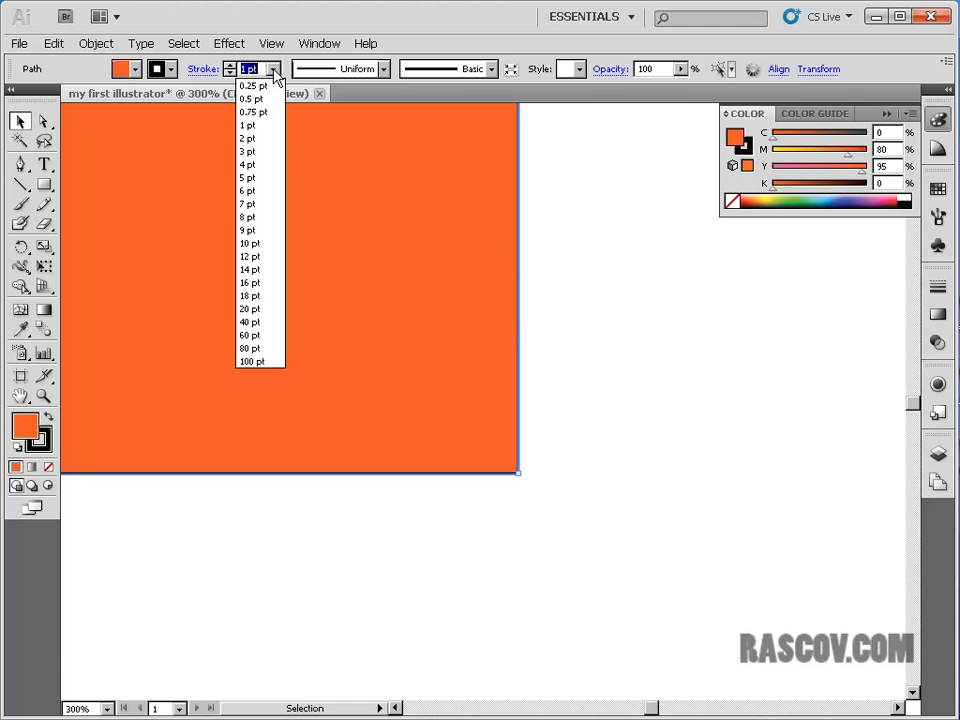
{"action": "left_click", "coordinate": [262, 218]}
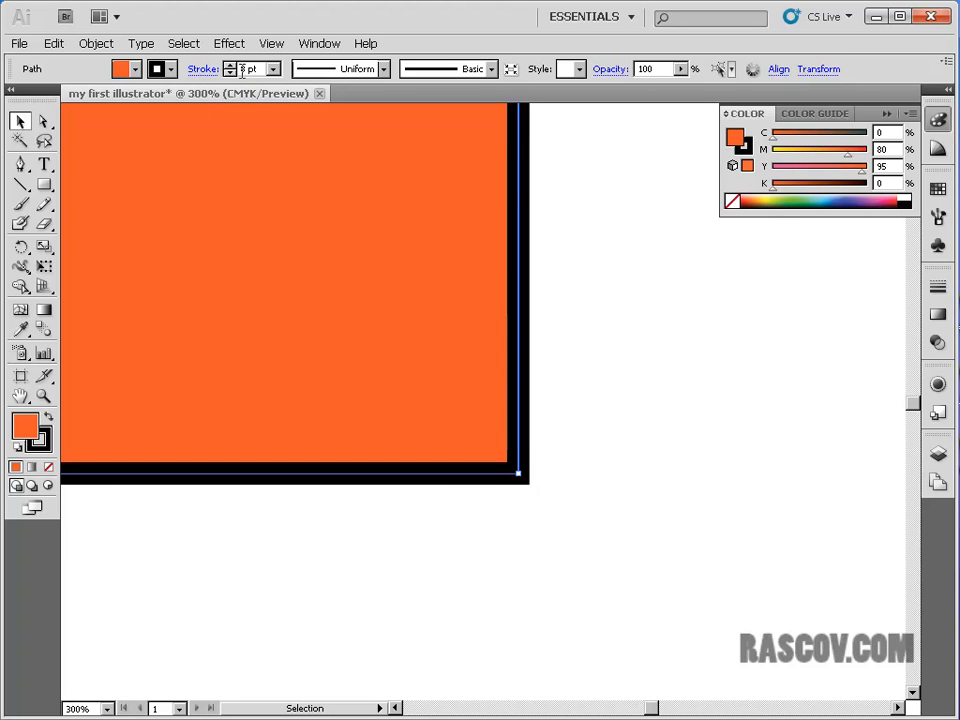
Try a light brown swatch and a custom salmon pink as the rectangle's stroke colour.
{"action": "left_click", "coordinate": [170, 70]}
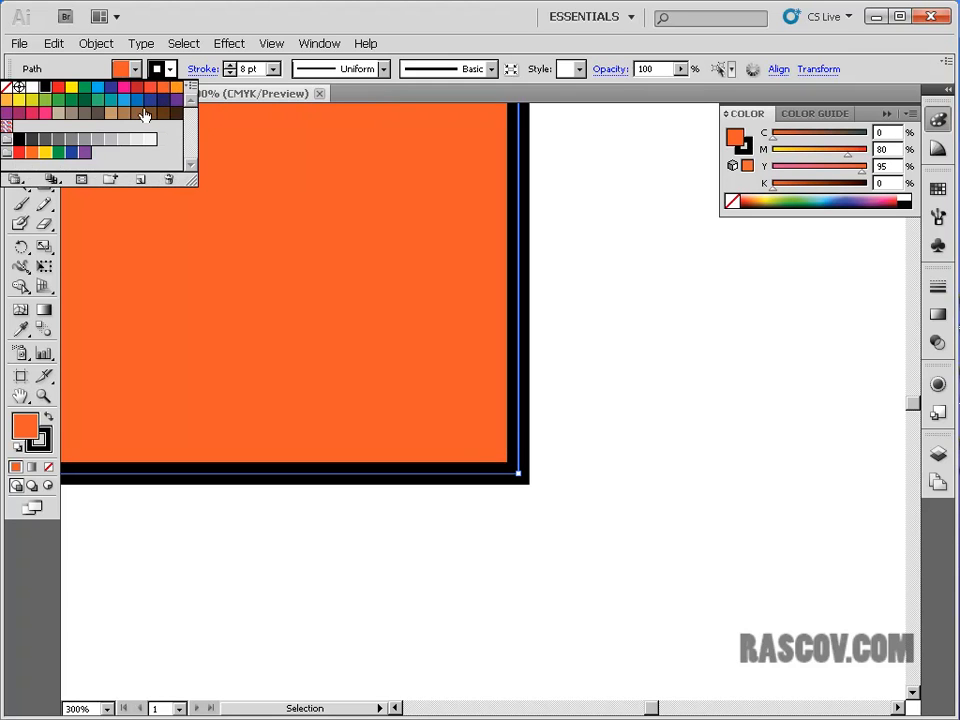
{"action": "left_click", "coordinate": [112, 118]}
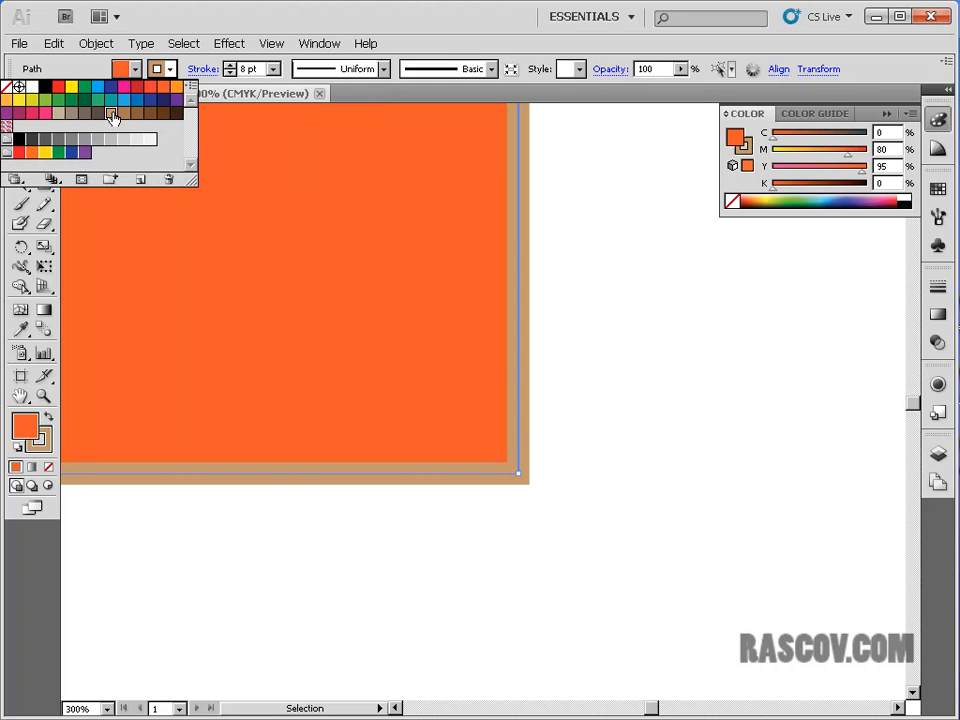
{"action": "left_click", "coordinate": [40, 440]}
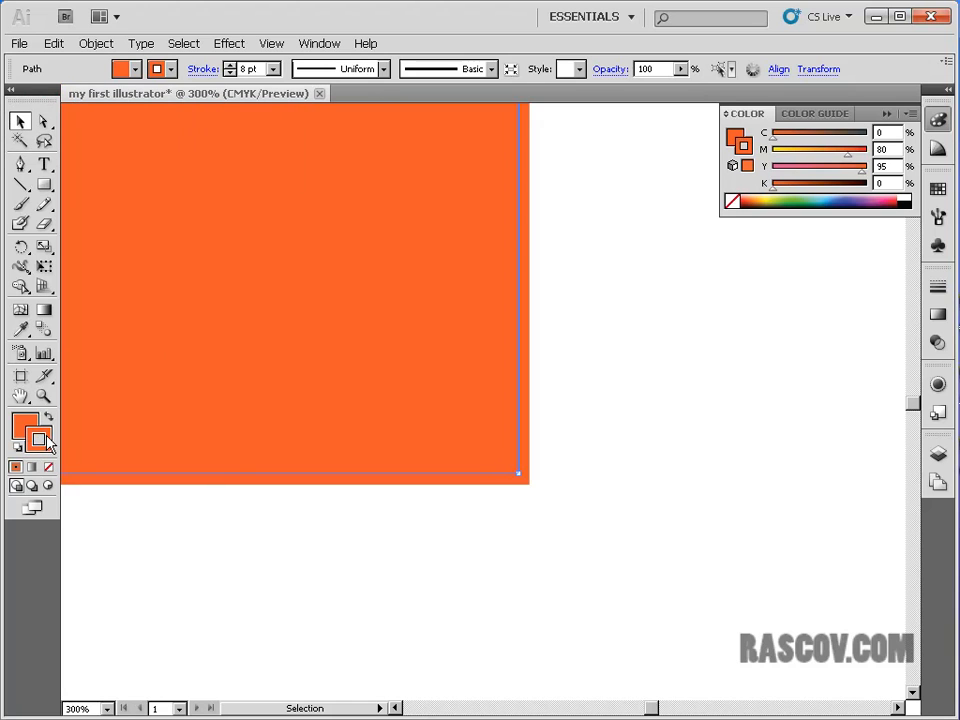
{"action": "double_click", "coordinate": [40, 440]}
{"action": "left_click", "coordinate": [344, 354]}
{"action": "left_click", "coordinate": [334, 281]}
{"action": "left_click", "coordinate": [676, 254]}
Set the rectangle's stroke to a custom dark green, C=84.65 M=23.41 Y=100 K=11.03, using the Color Picker.
{"action": "double_click", "coordinate": [38, 440]}
{"action": "left_click", "coordinate": [424, 464]}
{"action": "left_click", "coordinate": [416, 429]}
{"action": "left_click_drag", "start_coordinate": [508, 461], "coordinate": [521, 353]}
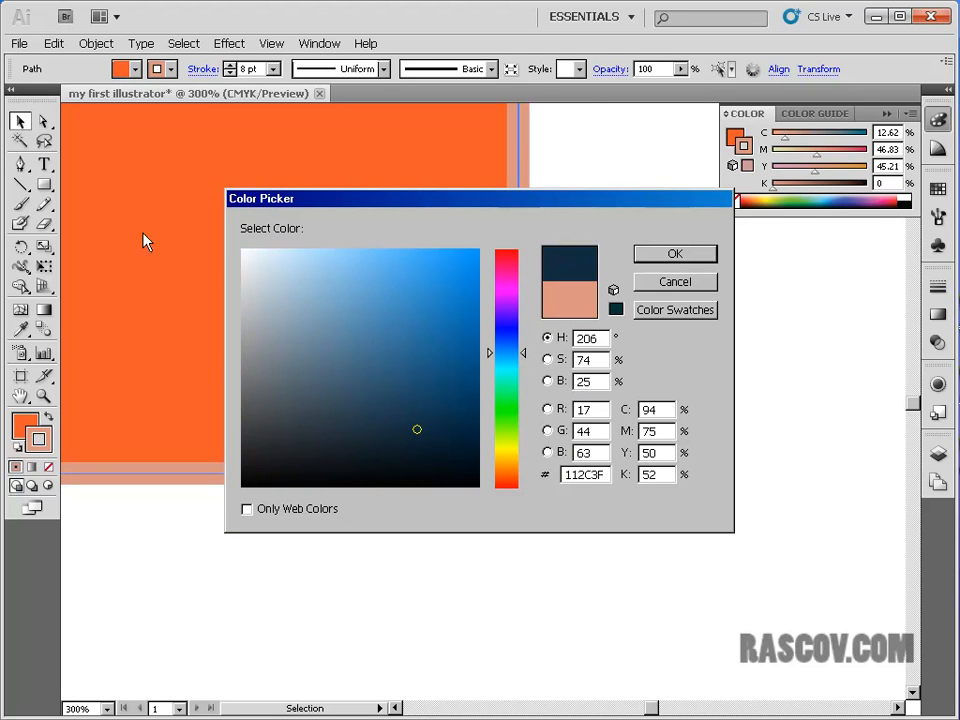
{"action": "mouse_move", "coordinate": [416, 429]}
{"action": "left_mouse_down"}
{"action": "mouse_move", "coordinate": [405, 285]}
{"action": "mouse_move", "coordinate": [354, 409]}
{"action": "mouse_move", "coordinate": [399, 274]}
{"action": "mouse_move", "coordinate": [386, 379]}
{"action": "mouse_move", "coordinate": [399, 274]}
{"action": "mouse_move", "coordinate": [420, 347]}
{"action": "mouse_move", "coordinate": [392, 345]}
{"action": "mouse_move", "coordinate": [381, 317]}
{"action": "mouse_move", "coordinate": [328, 336]}
{"action": "mouse_move", "coordinate": [416, 336]}
{"action": "mouse_move", "coordinate": [405, 368]}
{"action": "left_mouse_up"}
{"action": "left_click_drag", "start_coordinate": [525, 360], "coordinate": [512, 412]}
{"action": "mouse_move", "coordinate": [402, 335]}
{"action": "left_mouse_down"}
{"action": "mouse_move", "coordinate": [441, 313]}
{"action": "mouse_move", "coordinate": [443, 363]}
{"action": "left_mouse_up"}
{"action": "left_click", "coordinate": [675, 254]}
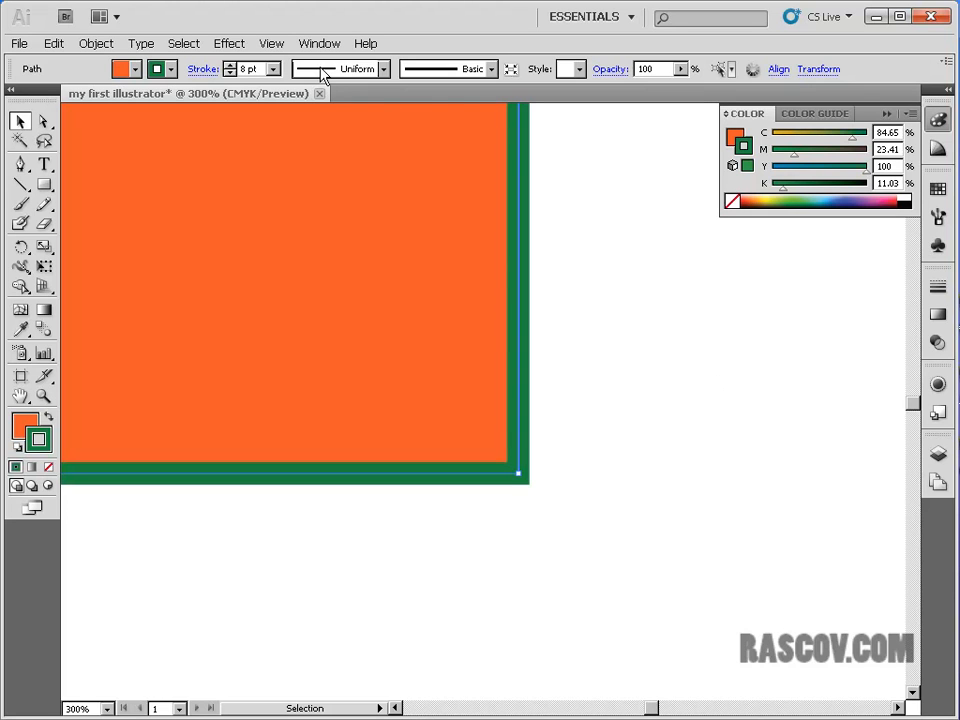
Try the lens-shaped, double-bulge and arched width profiles on the rectangle's green stroke.
{"action": "left_click", "coordinate": [381, 70]}
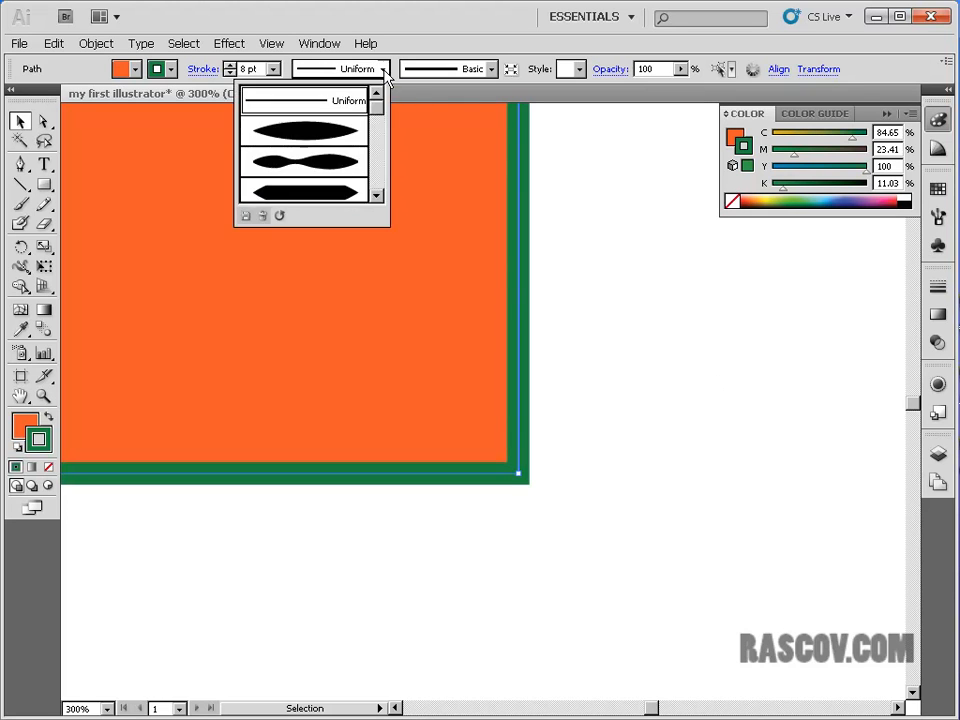
{"action": "left_click", "coordinate": [333, 133]}
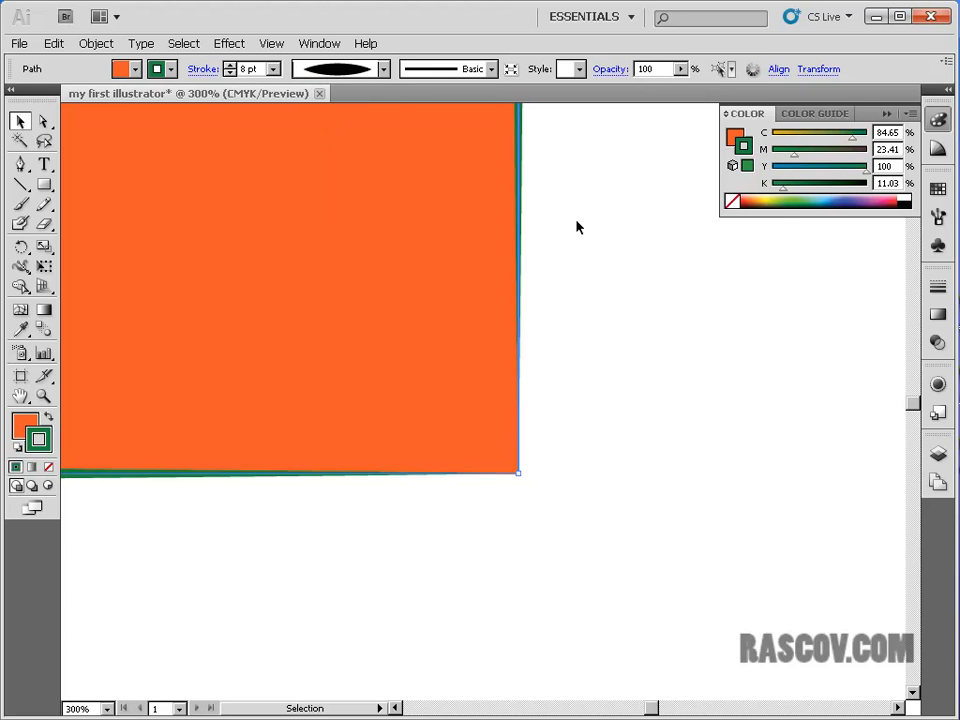
{"action": "left_click", "coordinate": [382, 70]}
{"action": "left_click", "coordinate": [355, 160]}
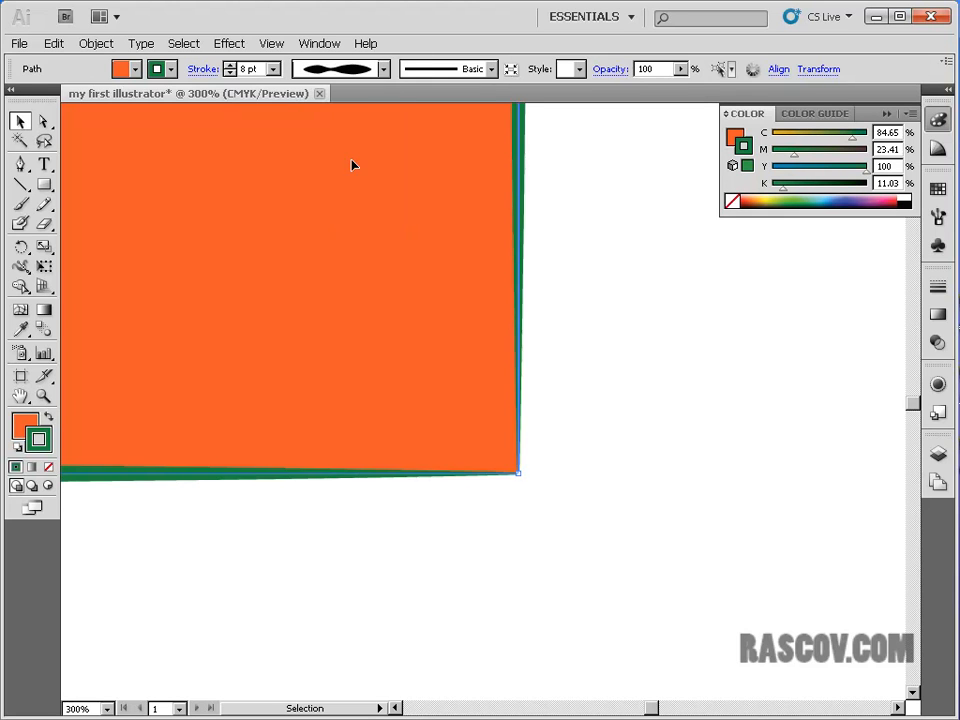
{"action": "left_click", "coordinate": [383, 69]}
{"action": "left_click_drag", "start_coordinate": [373, 105], "coordinate": [377, 193]}
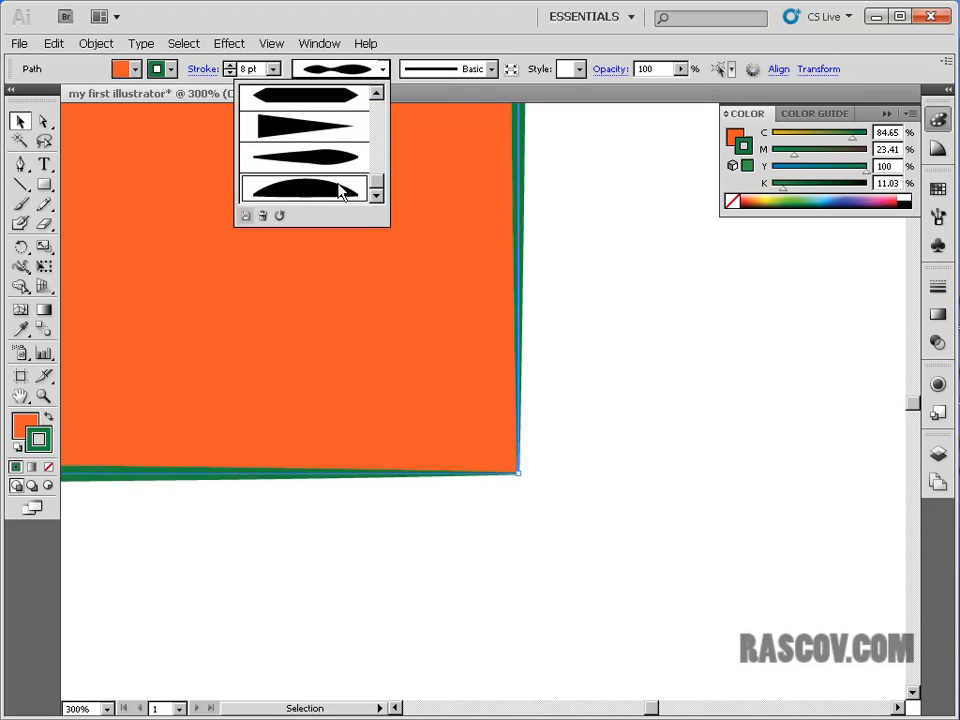
{"action": "left_click", "coordinate": [343, 188]}
Zoom out and back in to 400% to examine the arched profile on the rectangle's stroke.
{"action": "key", "text": "ctrl+minus"}
{"action": "key", "text": "ctrl+minus"}
{"action": "key", "text": "ctrl+minus"}
{"action": "key", "text": "ctrl+minus"}
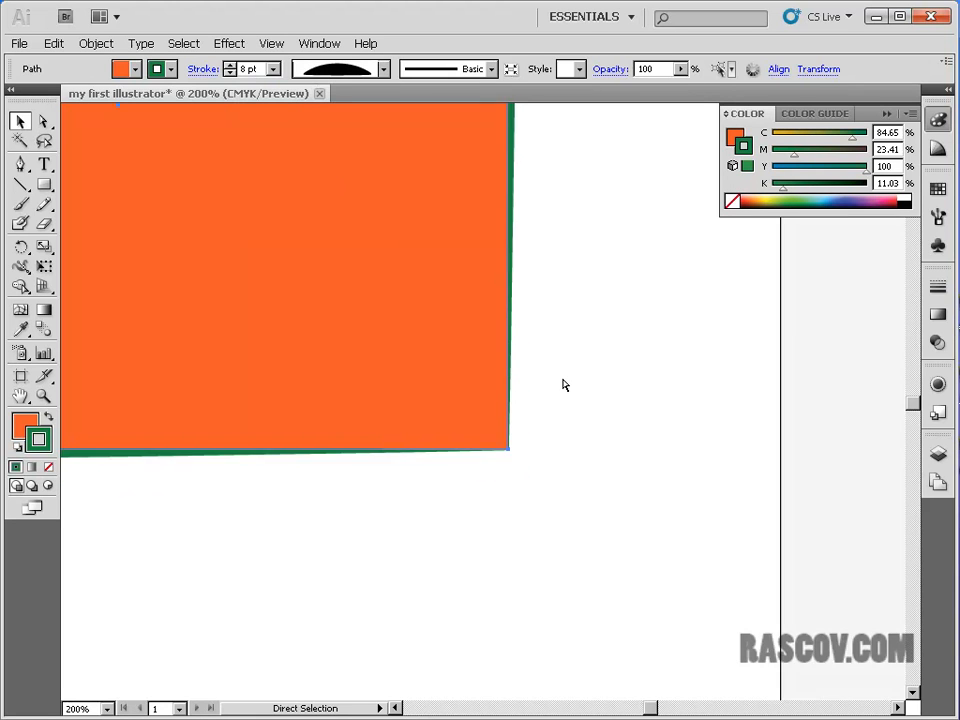
{"action": "key", "text": "ctrl+plus"}
{"action": "key", "text": "ctrl+plus"}
{"action": "key", "text": "ctrl+plus"}
{"action": "key", "text": "ctrl+plus"}
{"action": "key", "text": "ctrl+plus"}
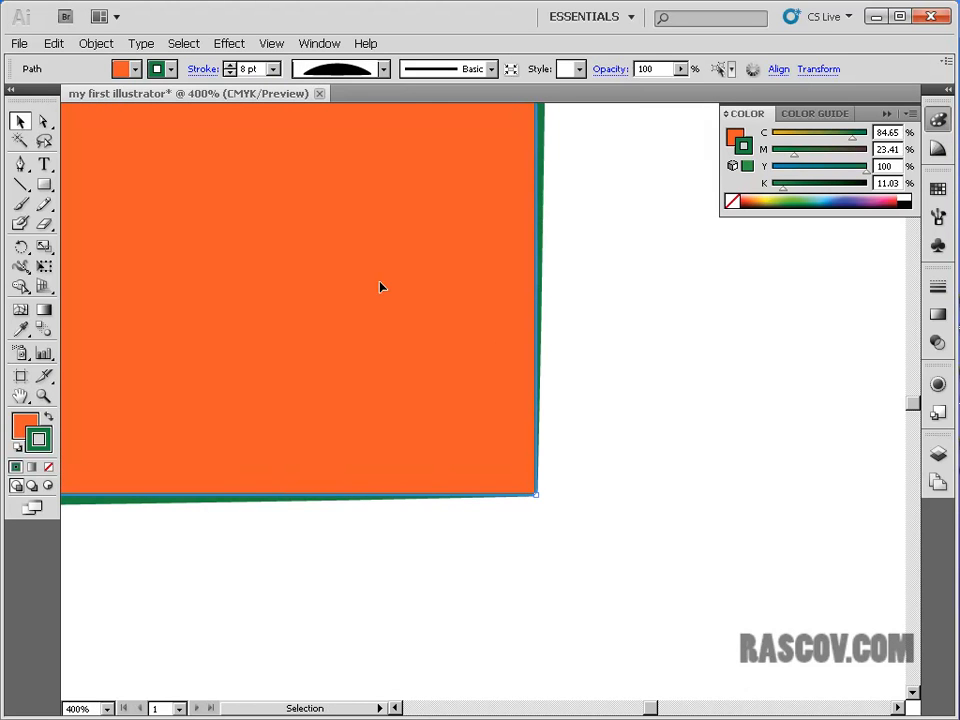
Try the flat bar width profile with pointed ends on the stroke and restore the Uniform profile.
{"action": "left_click", "coordinate": [383, 69]}
{"action": "mouse_move", "coordinate": [379, 168]}
{"action": "left_mouse_down"}
{"action": "mouse_move", "coordinate": [377, 195]}
{"action": "mouse_move", "coordinate": [375, 38]}
{"action": "left_mouse_up"}
{"action": "left_click", "coordinate": [331, 101]}
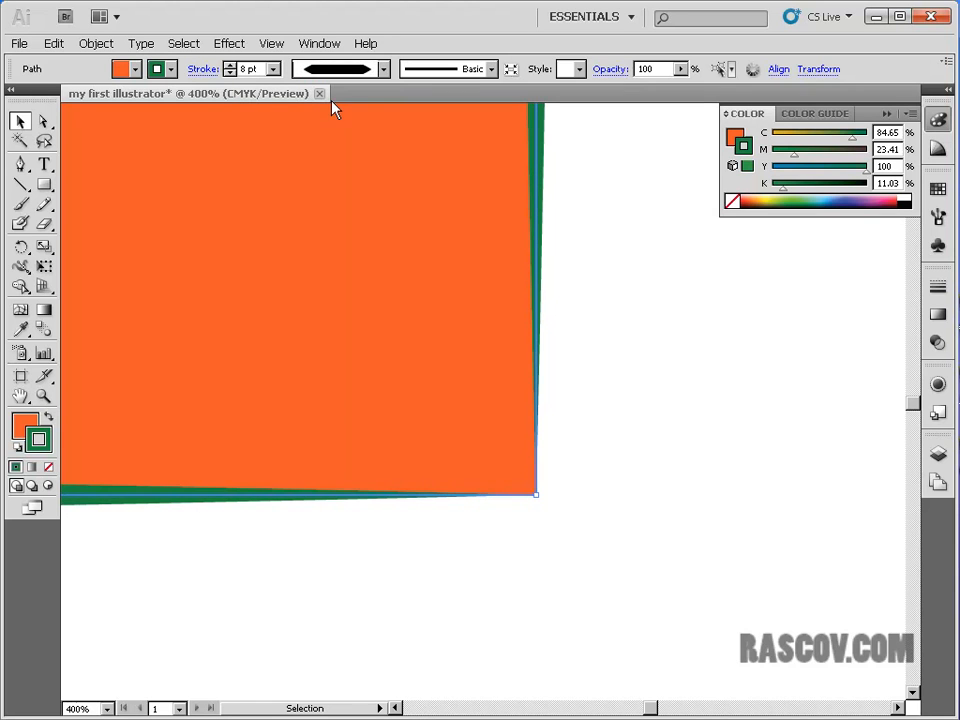
{"action": "left_click", "coordinate": [383, 69]}
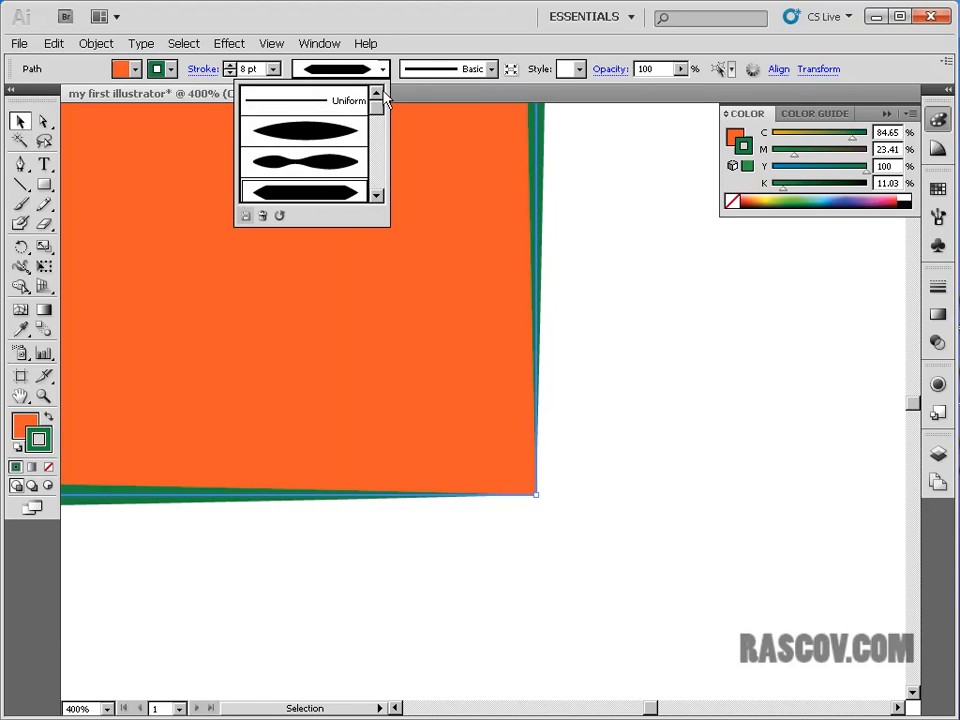
{"action": "left_click", "coordinate": [330, 101]}
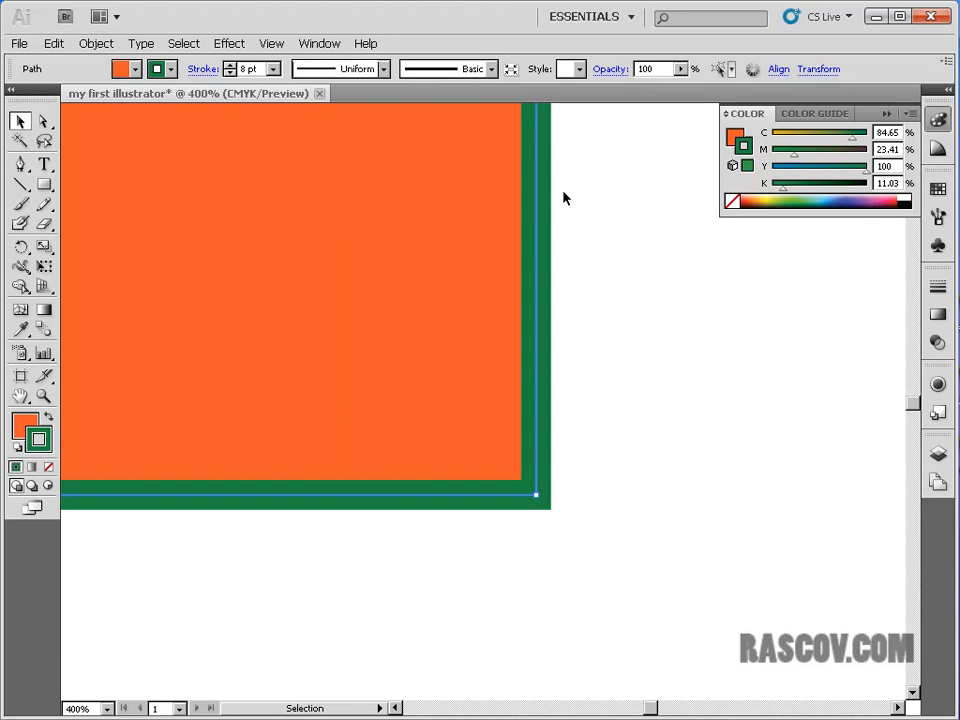
Try the rough charcoal, Floral Stem and 3.00 bristle brushes on the rectangle's stroke.
{"action": "left_click", "coordinate": [492, 69]}
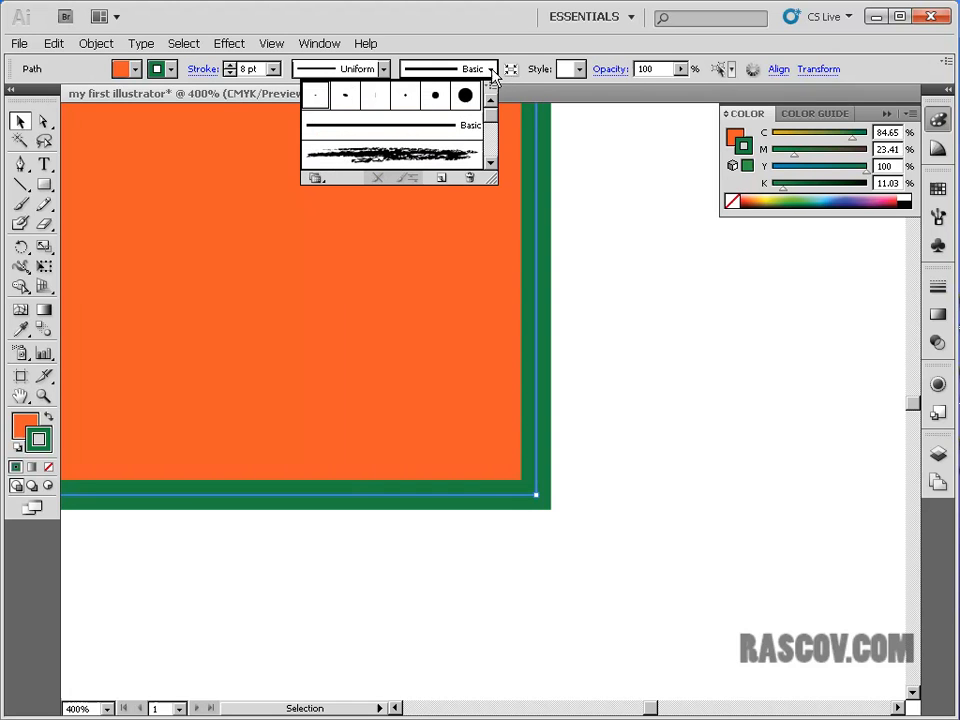
{"action": "left_click", "coordinate": [455, 157]}
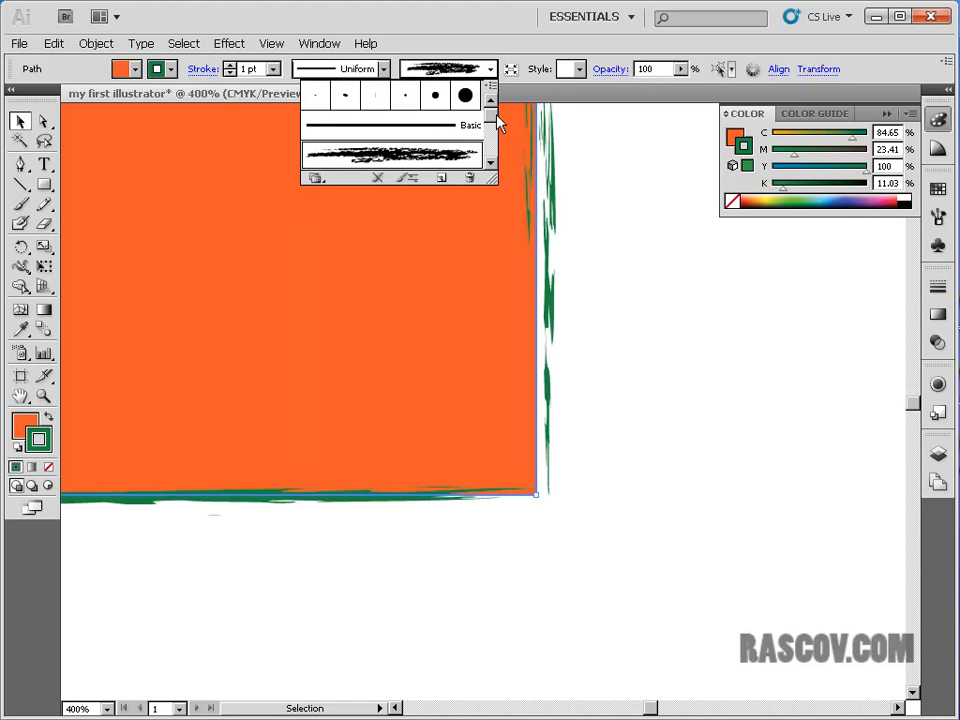
{"action": "left_click", "coordinate": [491, 128]}
{"action": "left_click", "coordinate": [444, 153]}
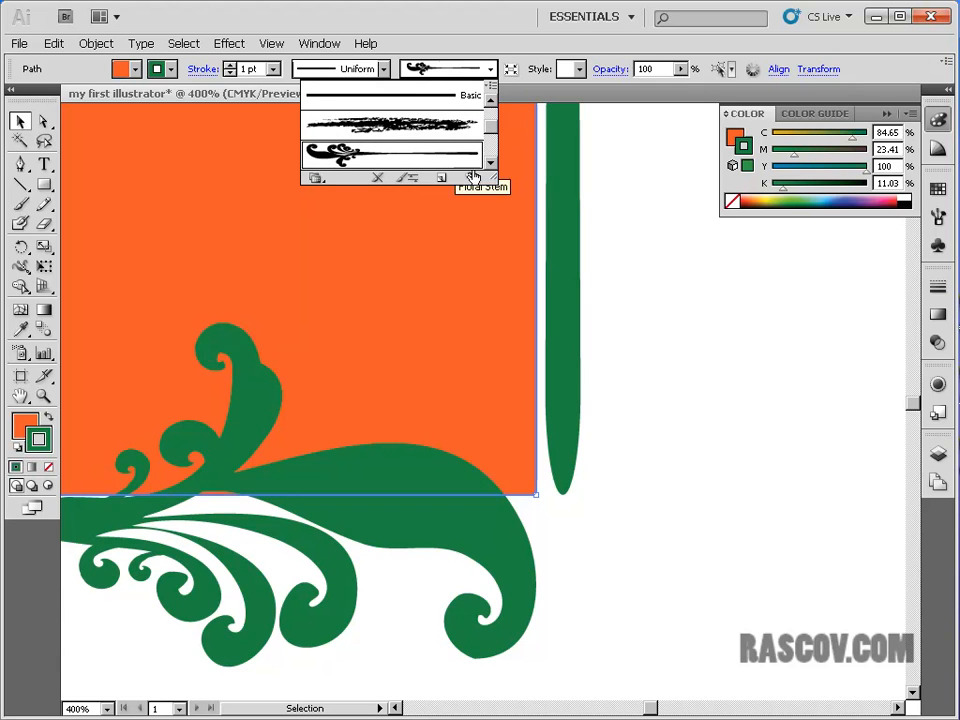
{"action": "left_click_drag", "start_coordinate": [491, 128], "coordinate": [491, 148]}
{"action": "left_click", "coordinate": [444, 134]}
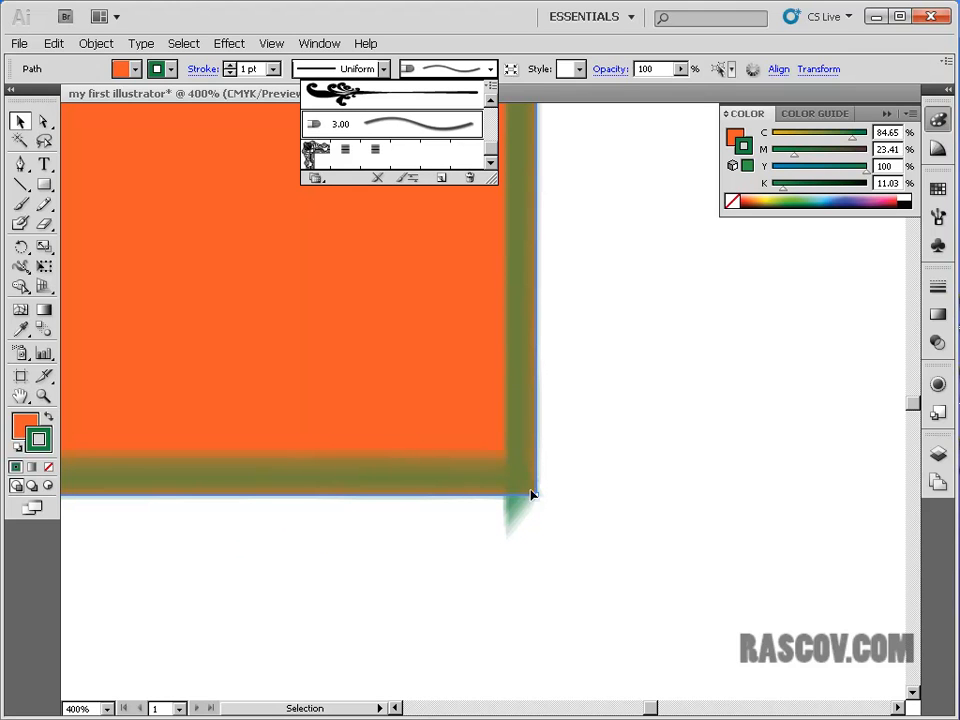
Try the 3 pt. Round and 15 pt. Round brushes on the stroke and return it to the Basic brush.
{"action": "scroll", "coordinate": [400, 120], "scroll_direction": "up", "scroll_amount": 3}
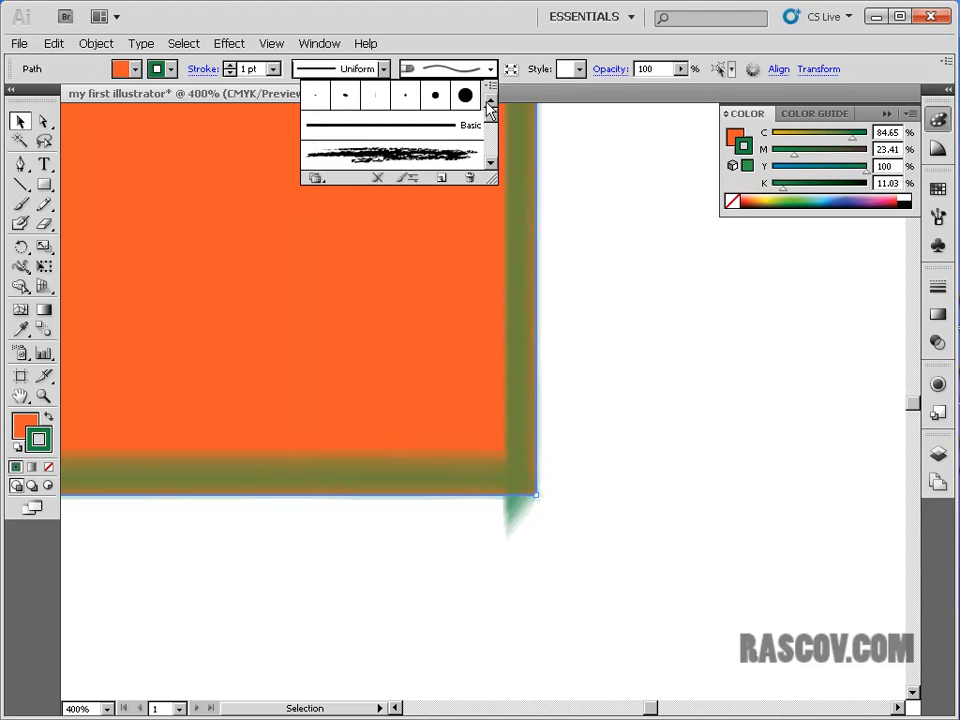
{"action": "left_click", "coordinate": [433, 96]}
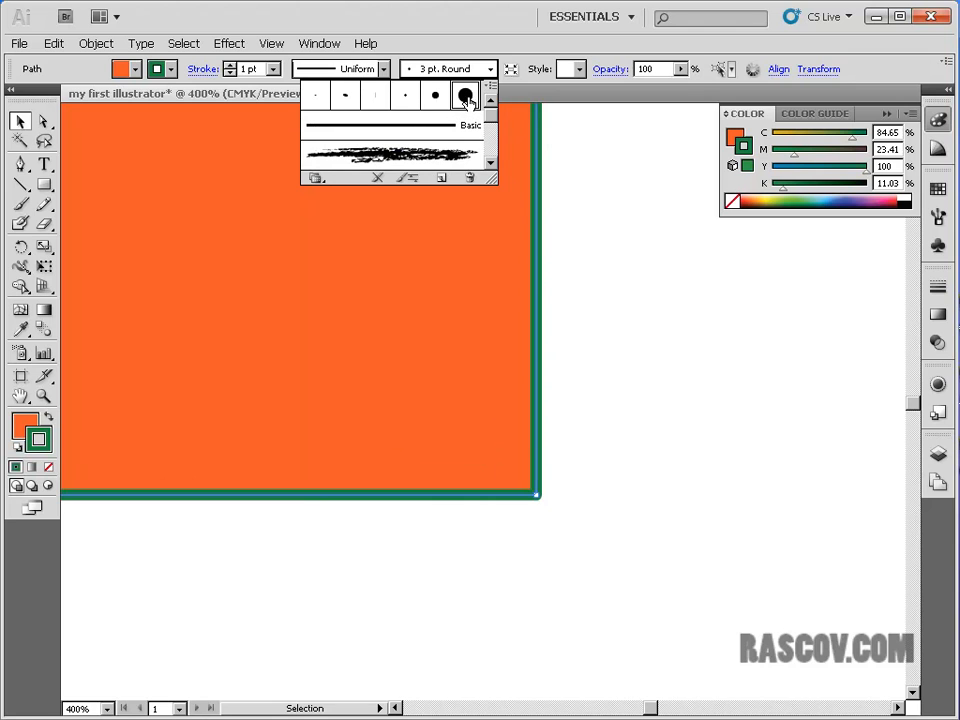
{"action": "left_click", "coordinate": [465, 96]}
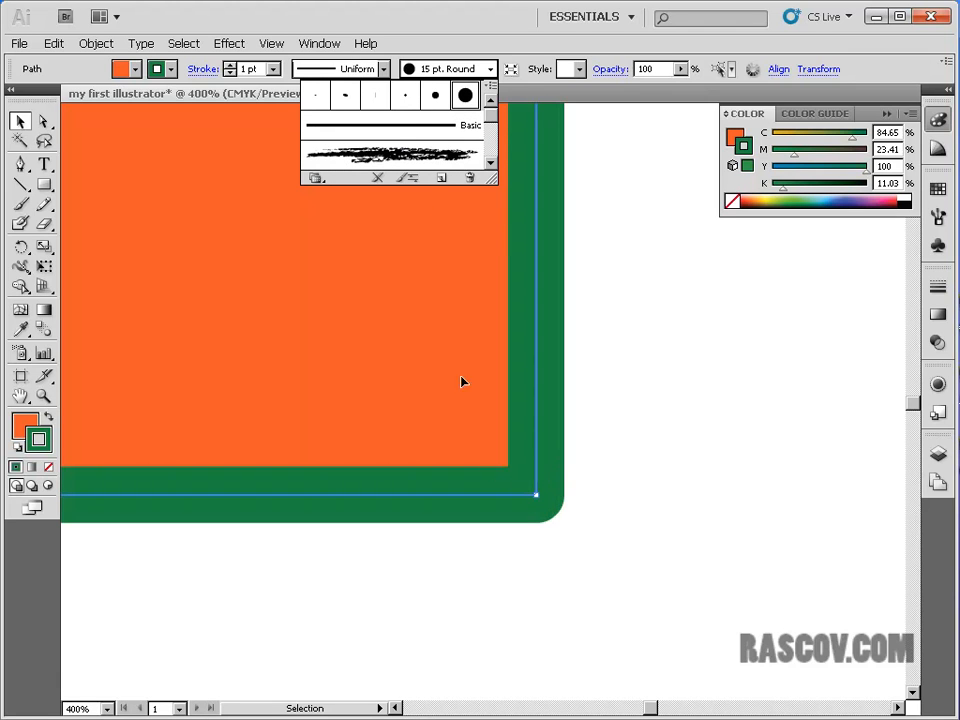
{"action": "left_click", "coordinate": [390, 128]}
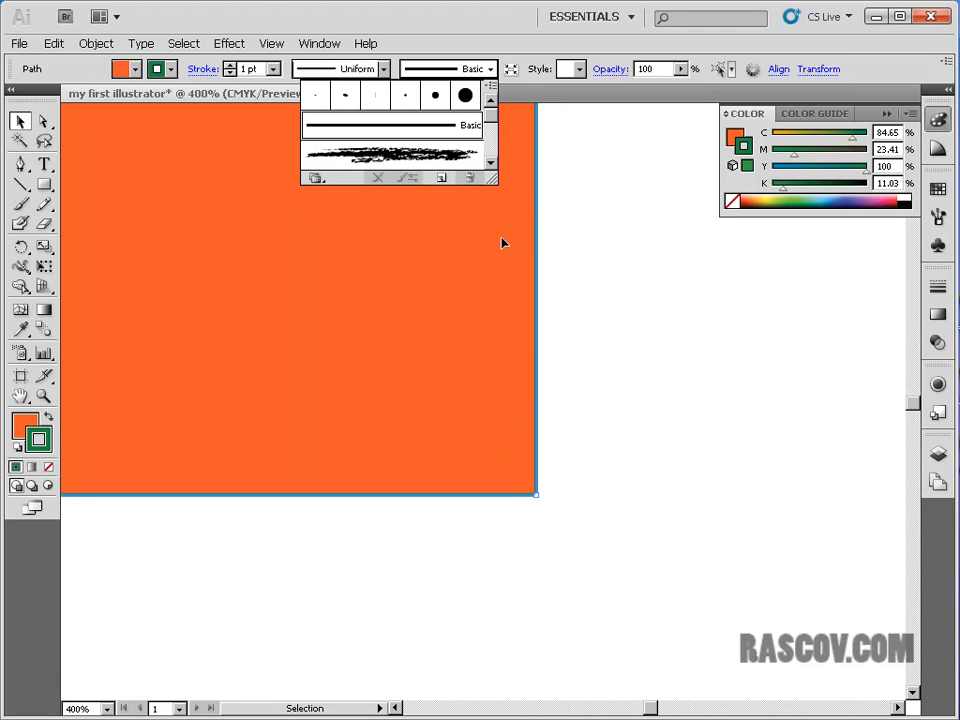
Set the rectangle's stroke weight to 7 pt.
{"action": "left_click", "coordinate": [273, 69]}
{"action": "left_click", "coordinate": [273, 69]}
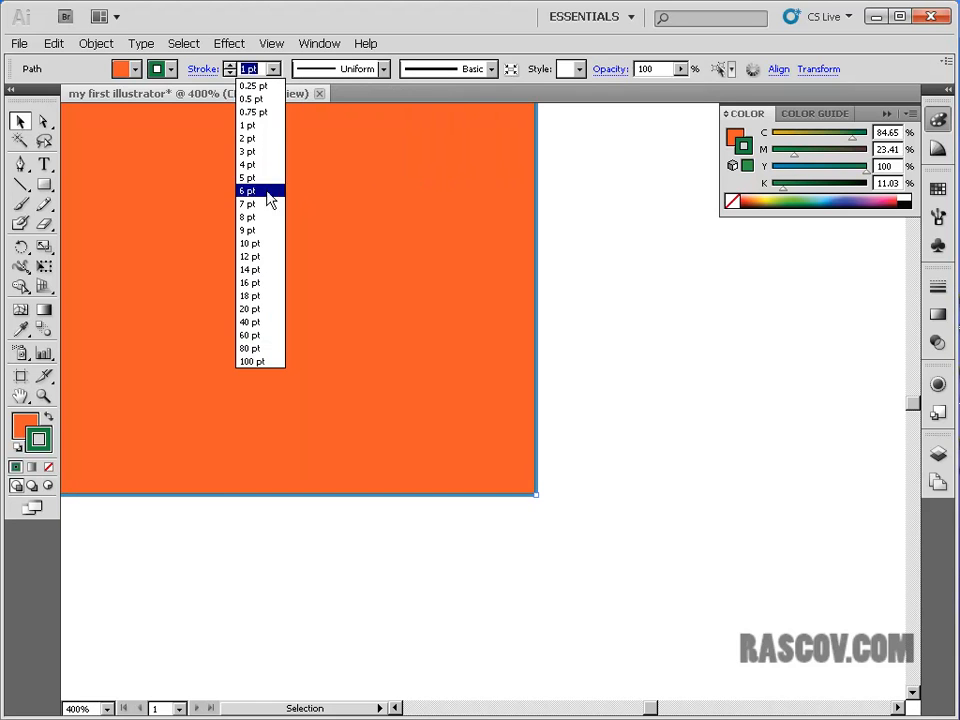
{"action": "left_click", "coordinate": [262, 206]}
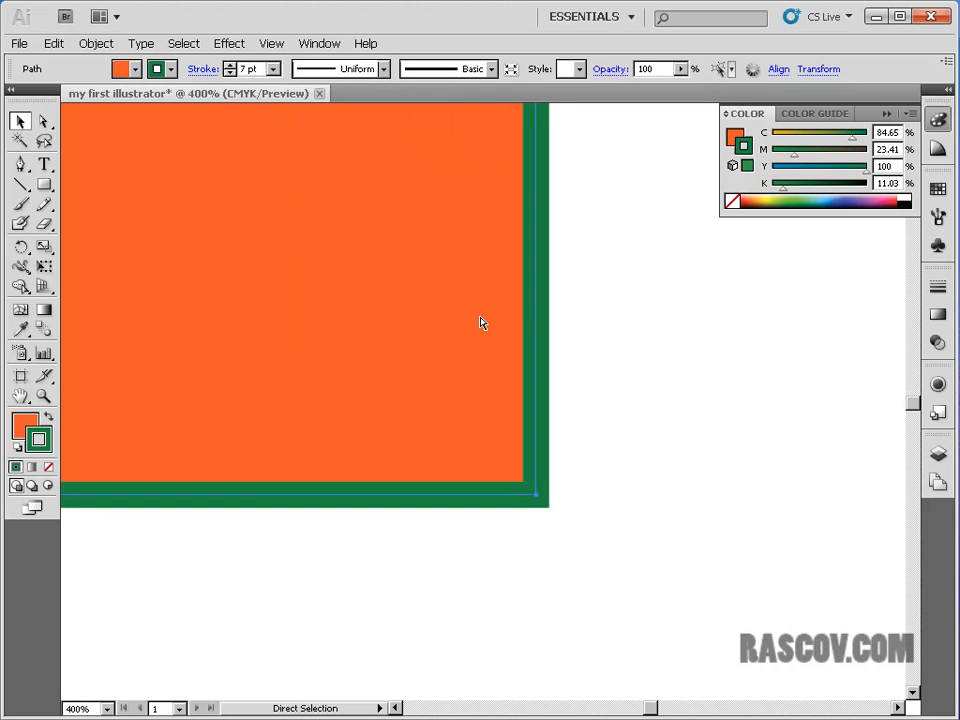
Select the large orange rectangle and shrink it to a small upright rectangle near the artboard's lower left.
{"action": "key", "text": "ctrl+minus"}
{"action": "key", "text": "ctrl+minus"}
{"action": "left_click_drag", "start_coordinate": [480, 316], "coordinate": [505, 392]}
{"action": "left_click", "coordinate": [598, 195]}
{"action": "left_click", "coordinate": [362, 292]}
{"action": "left_click", "coordinate": [474, 216]}
{"action": "left_click", "coordinate": [504, 261]}
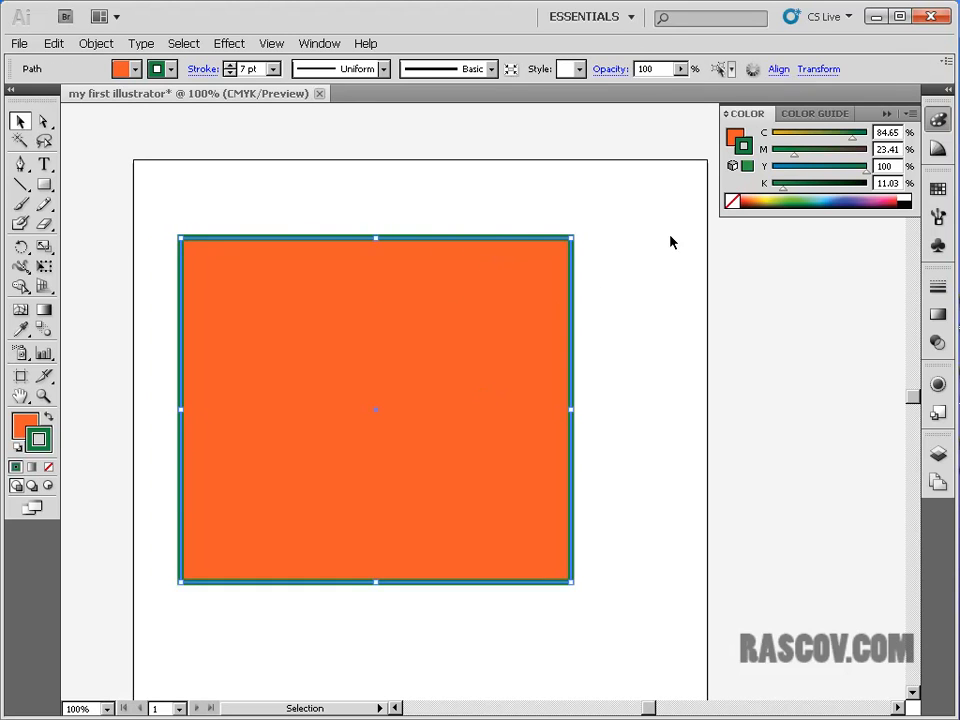
{"action": "left_click_drag", "start_coordinate": [572, 237], "coordinate": [256, 470]}
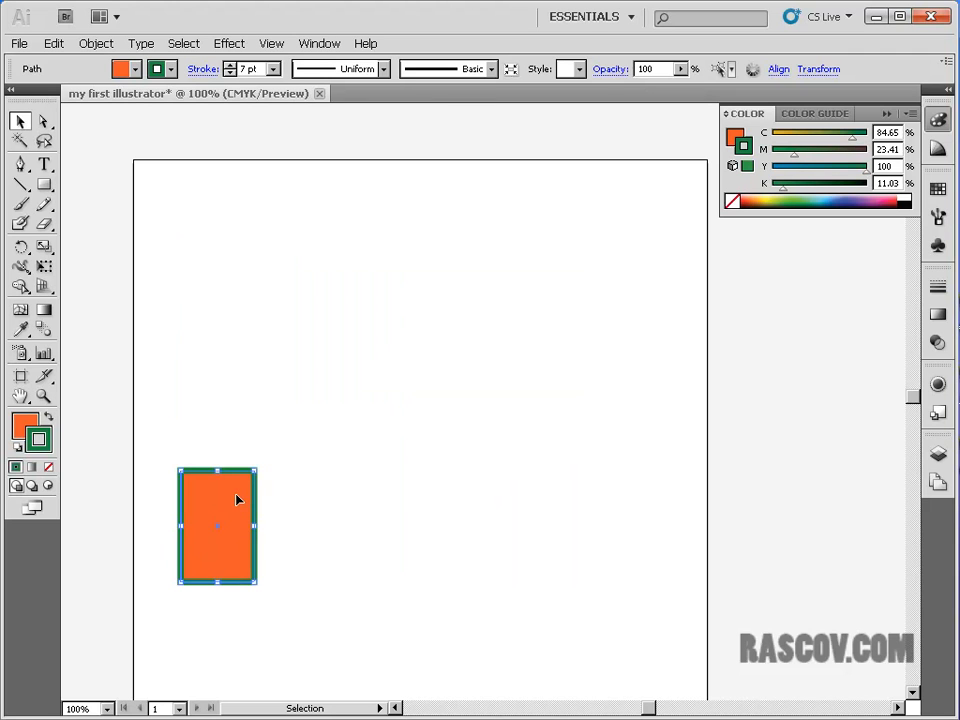
Duplicate the small rectangle repeatedly across the artboard, including wider copies, to build an overlapping cluster.
{"action": "left_click_drag", "start_coordinate": [229, 504], "coordinate": [495, 322], "text": "alt"}
{"action": "left_click", "coordinate": [421, 299]}
{"action": "left_click_drag", "start_coordinate": [421, 299], "coordinate": [596, 322], "text": "alt"}
Recolour the strokes of the three wide rectangles at the cluster's right side light blue, pink and dark red, from upper to lower.
{"action": "left_click", "coordinate": [551, 127]}
{"action": "left_click", "coordinate": [598, 260]}
{"action": "left_click", "coordinate": [831, 196]}
{"action": "left_click", "coordinate": [692, 334]}
{"action": "left_click", "coordinate": [685, 417]}
{"action": "left_click", "coordinate": [885, 197]}
{"action": "left_click", "coordinate": [623, 168]}
{"action": "left_click_drag", "start_coordinate": [615, 526], "coordinate": [615, 520]}
{"action": "left_click", "coordinate": [895, 204]}
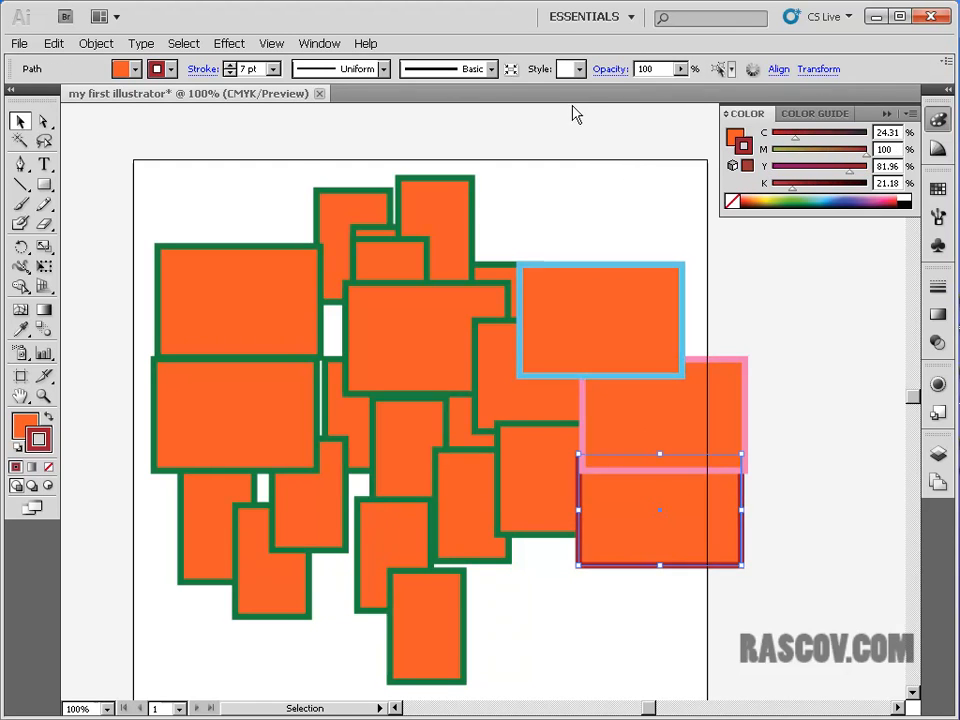
Float the document window and dock it back as a tab in the application frame.
{"action": "left_click_drag", "start_coordinate": [574, 102], "coordinate": [574, 111]}
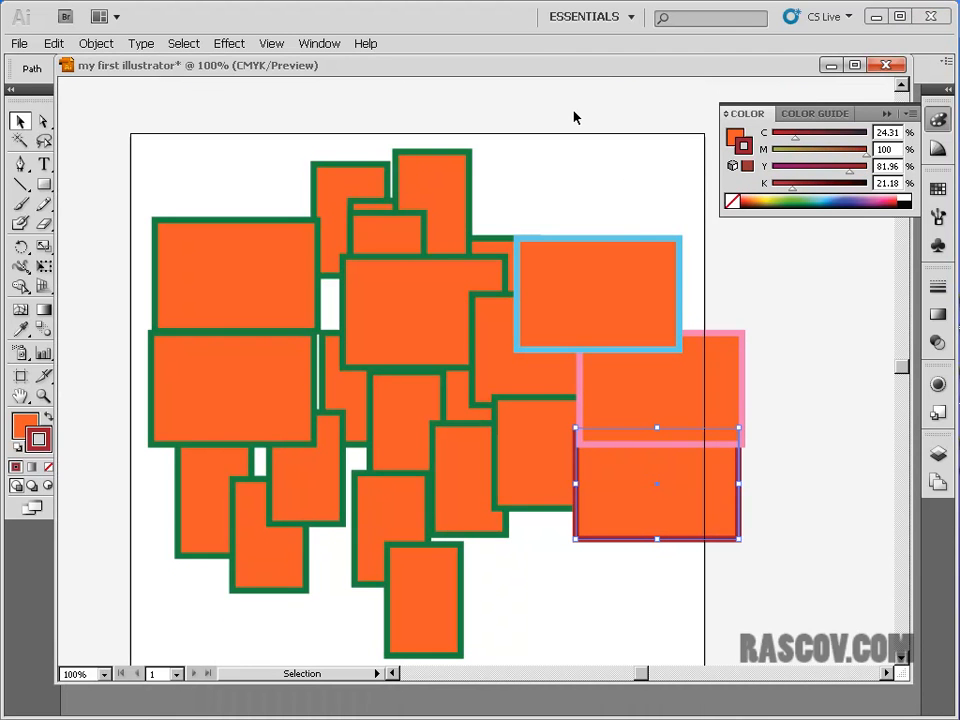
{"action": "left_click", "coordinate": [574, 118]}
{"action": "left_click_drag", "start_coordinate": [579, 72], "coordinate": [596, 107]}
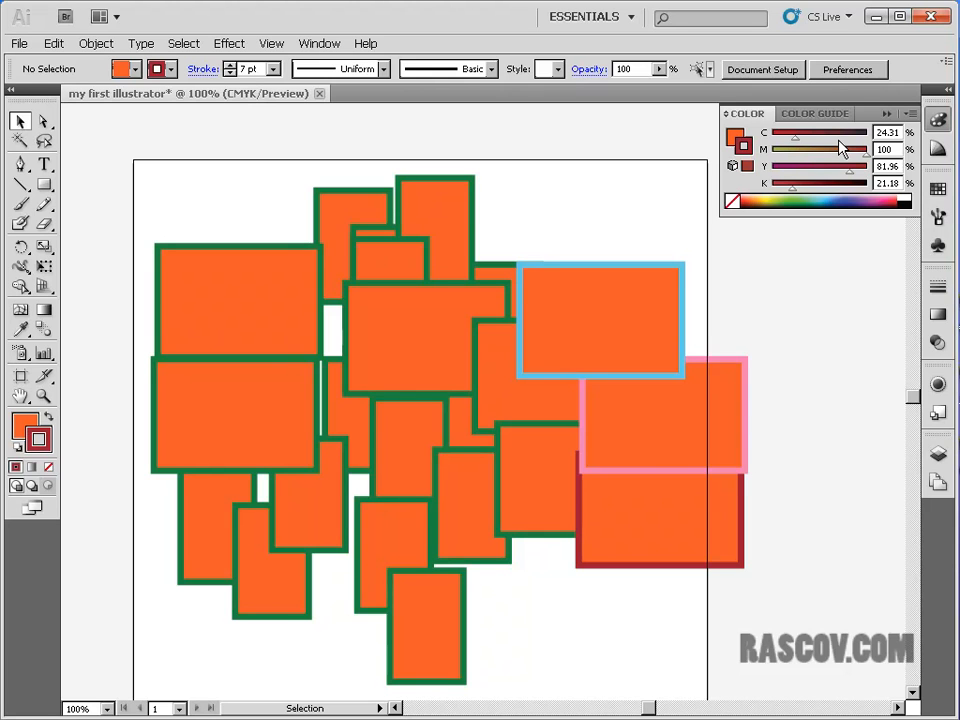
Apply the Essentials workspace to restore its panel layout.
{"action": "left_click", "coordinate": [320, 44]}
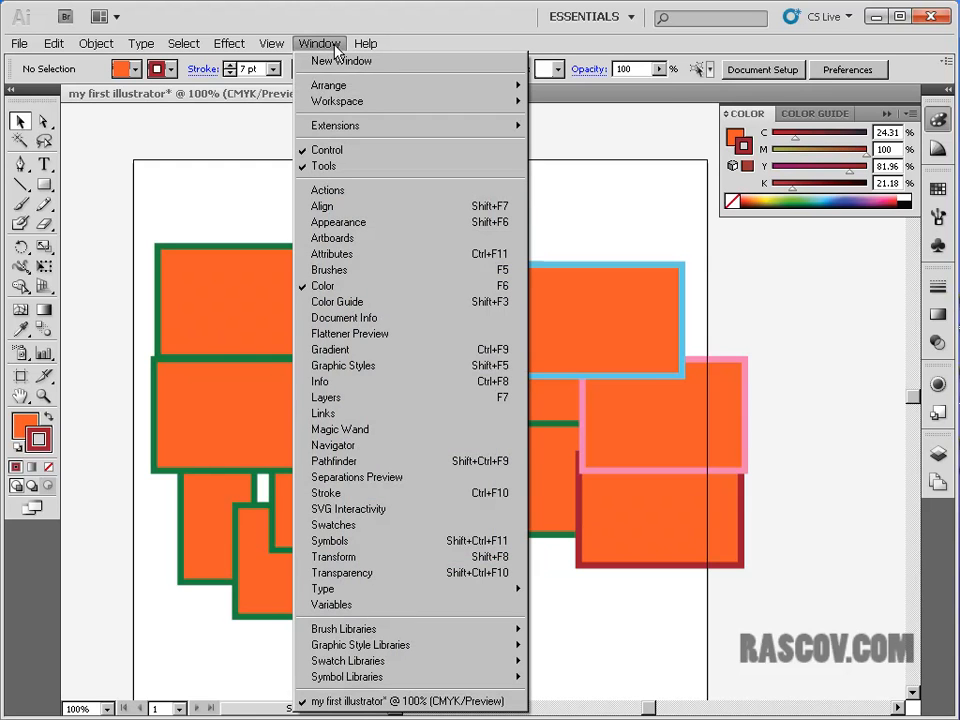
{"action": "mouse_move", "coordinate": [342, 106]}
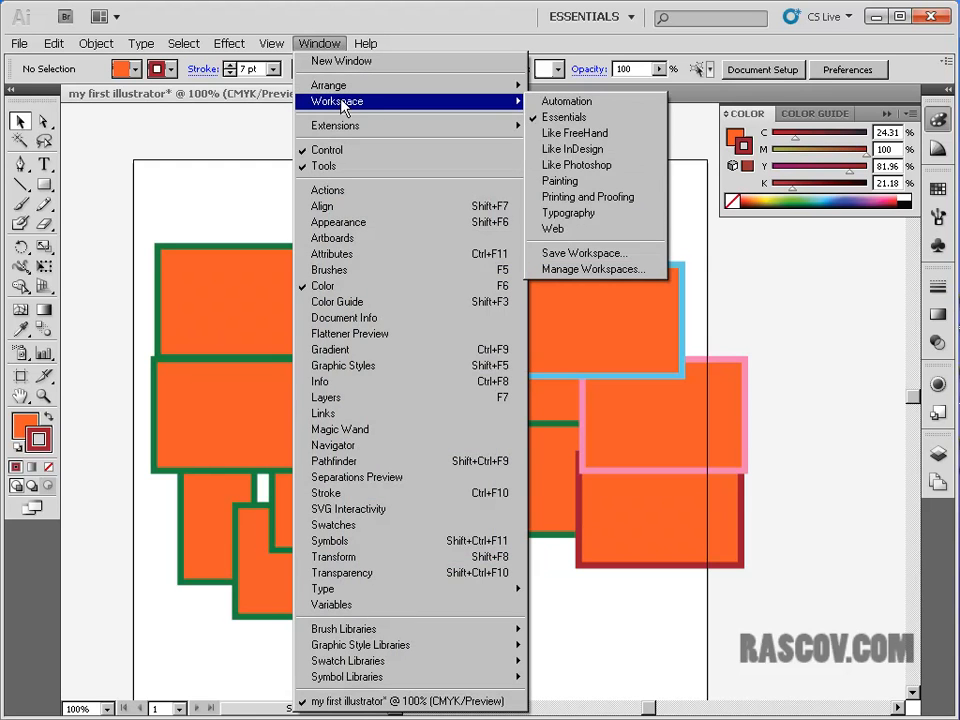
{"action": "left_click", "coordinate": [619, 118]}
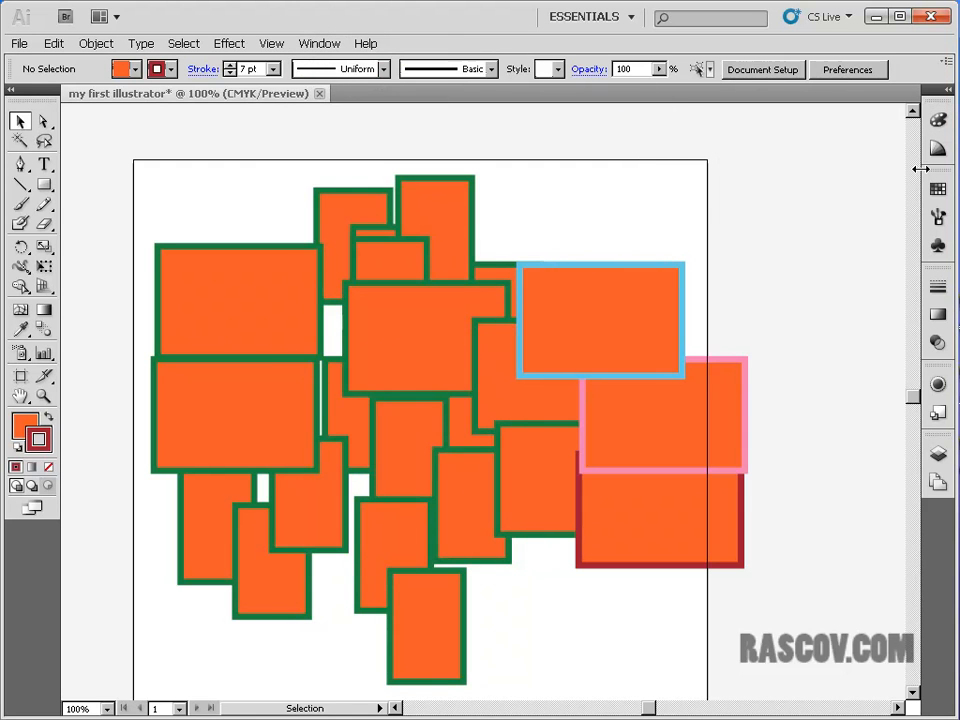